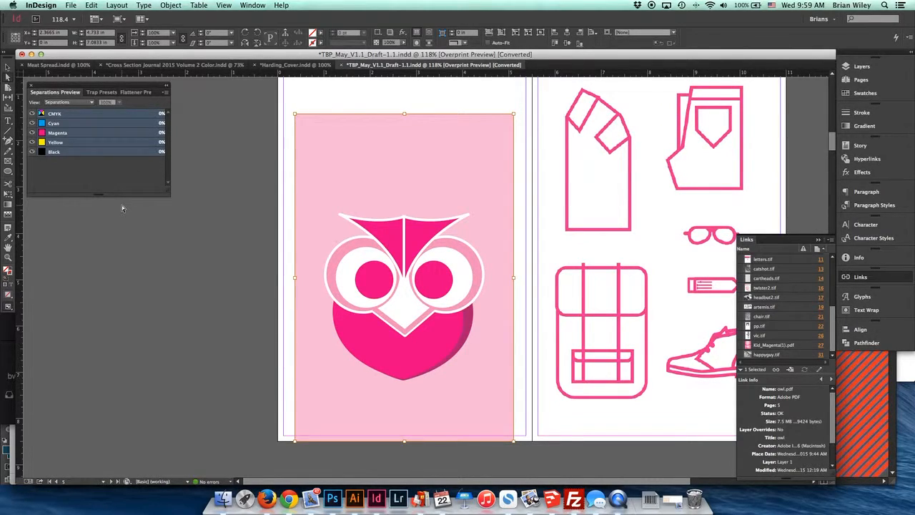
Preview the spread with the Magenta plate hidden, and check the Cyan plate's contribution to the owl's shadow.
click(32, 132)
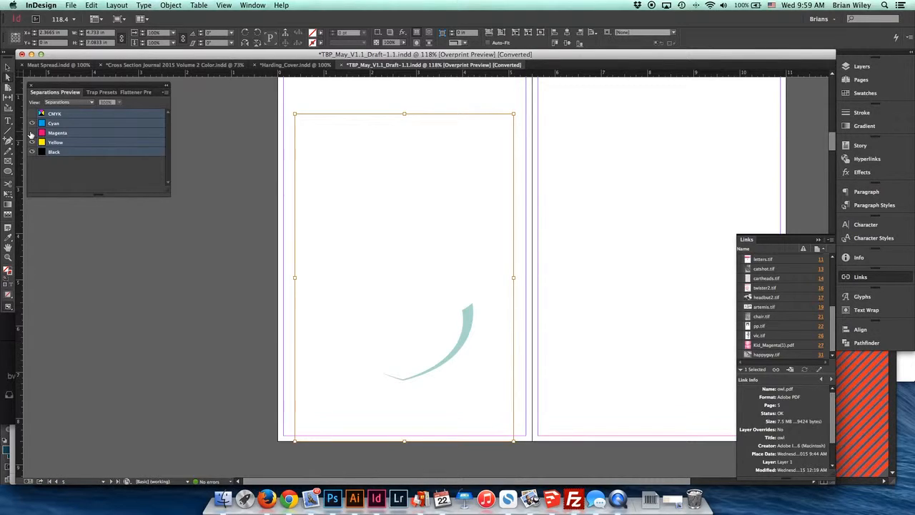
click(32, 133)
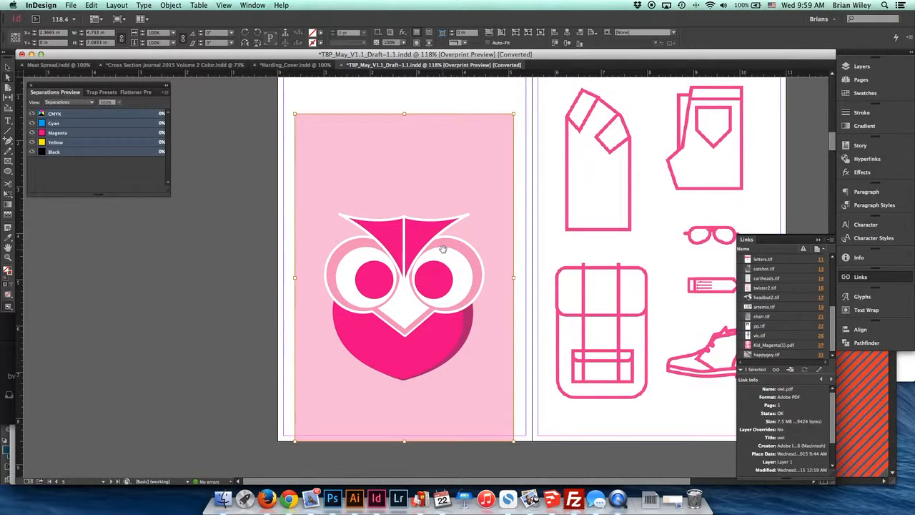
click(31, 133)
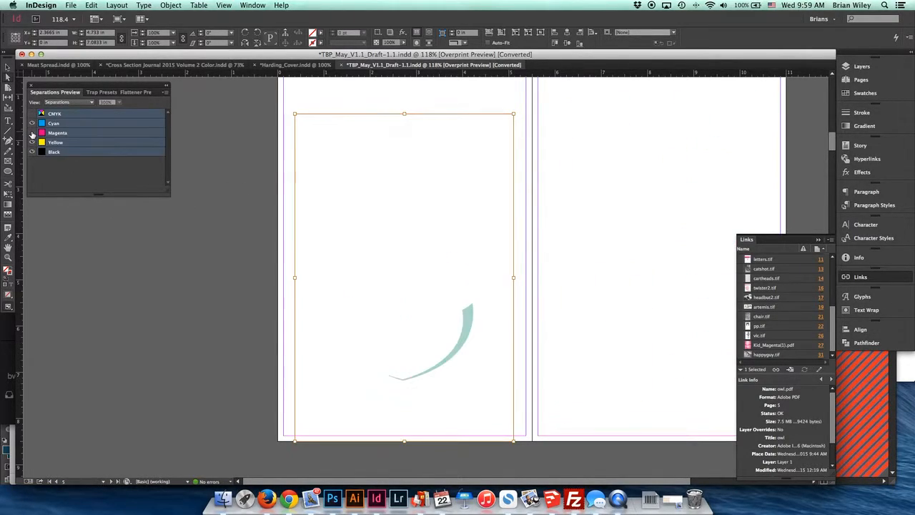
click(32, 123)
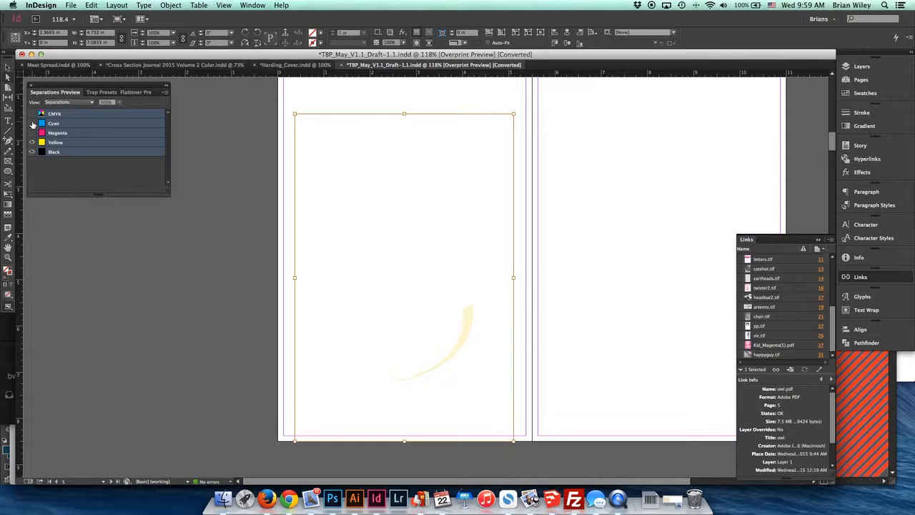
click(31, 123)
Isolate the Magenta plate in the separations preview of the owl artwork, and restore all CMYK plates.
click(31, 143)
click(32, 152)
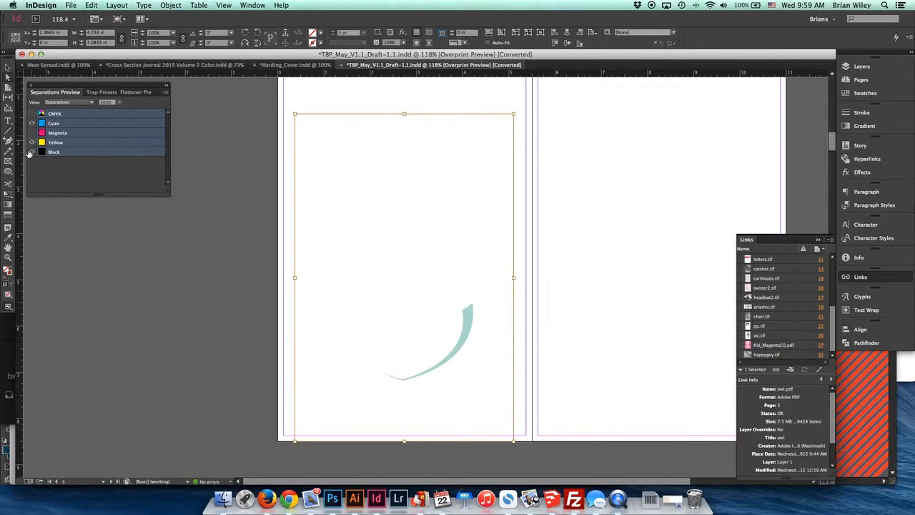
click(31, 132)
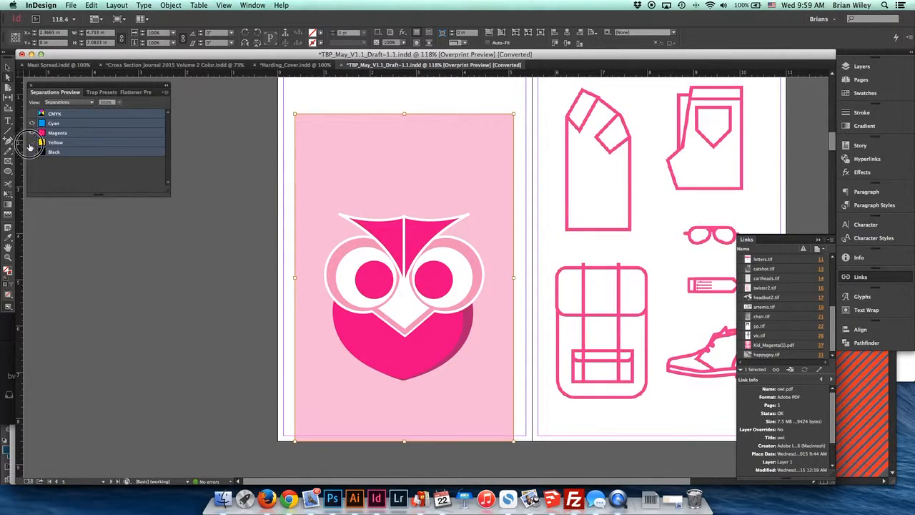
click(32, 125)
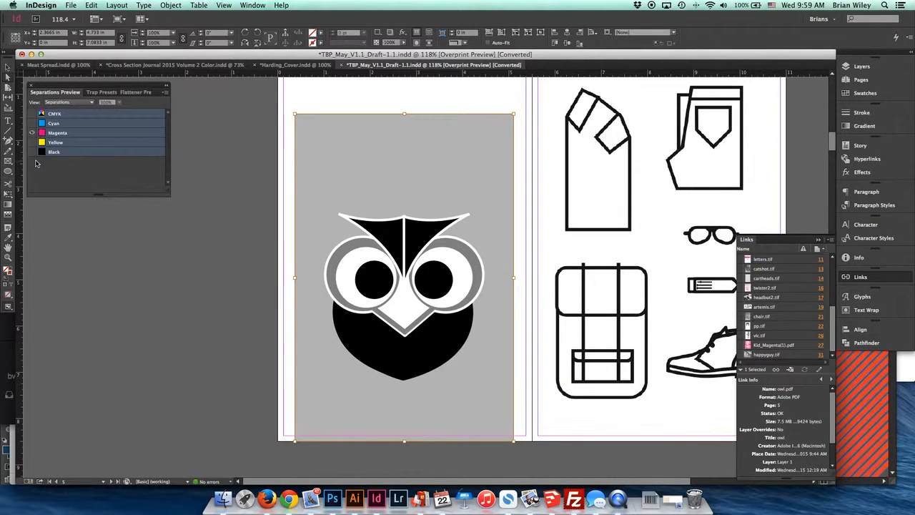
click(31, 114)
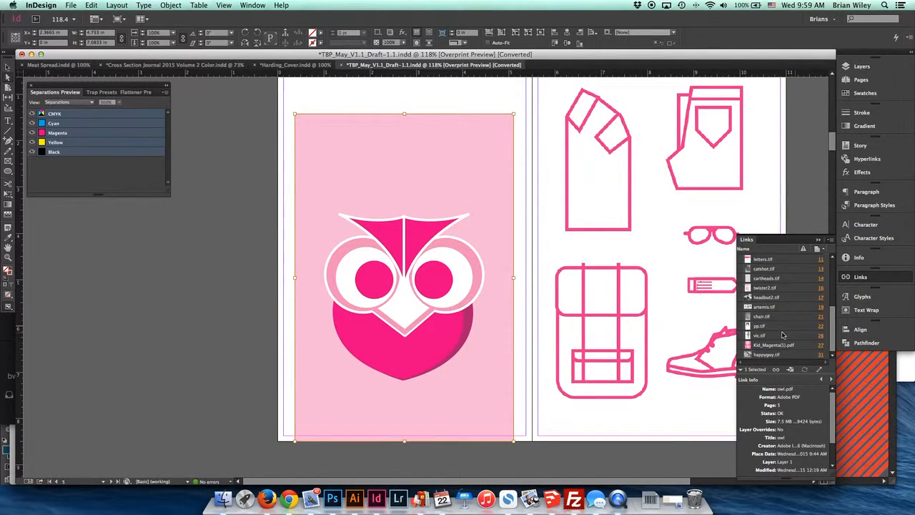
Open the linked owl.pdf for editing in Adobe Illustrator CC 2014.
scroll(782, 335, up, 3)
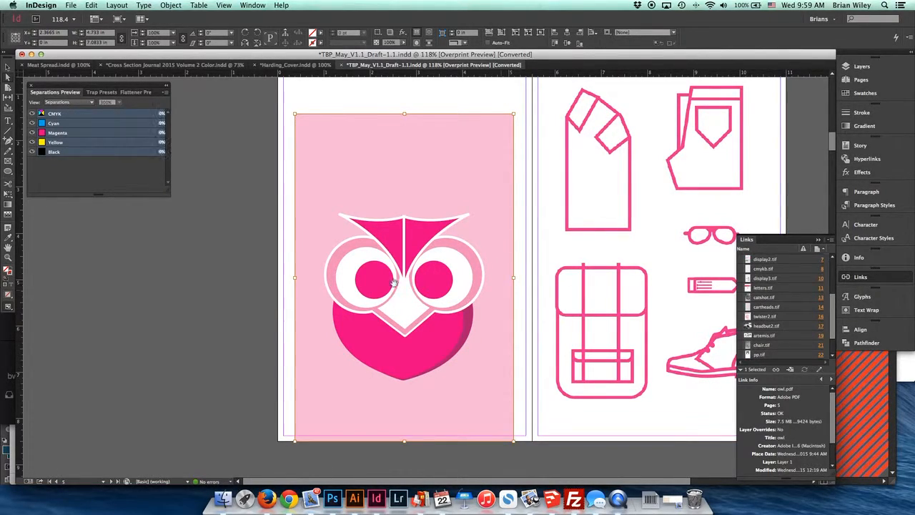
scroll(787, 307, up, 7)
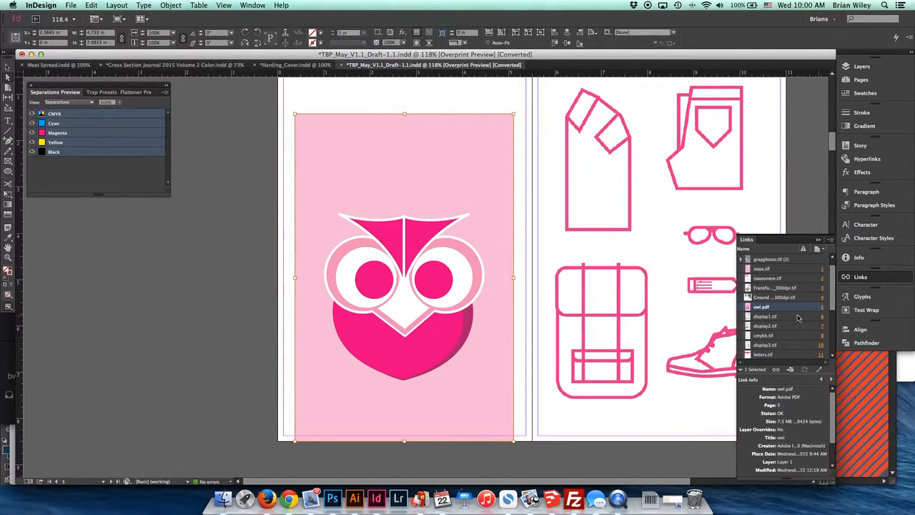
click(828, 242)
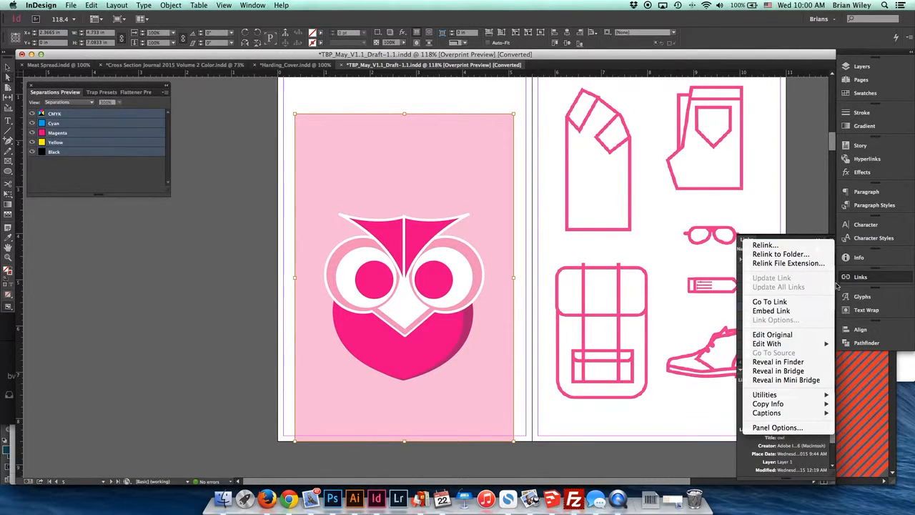
mouse_move(806, 345)
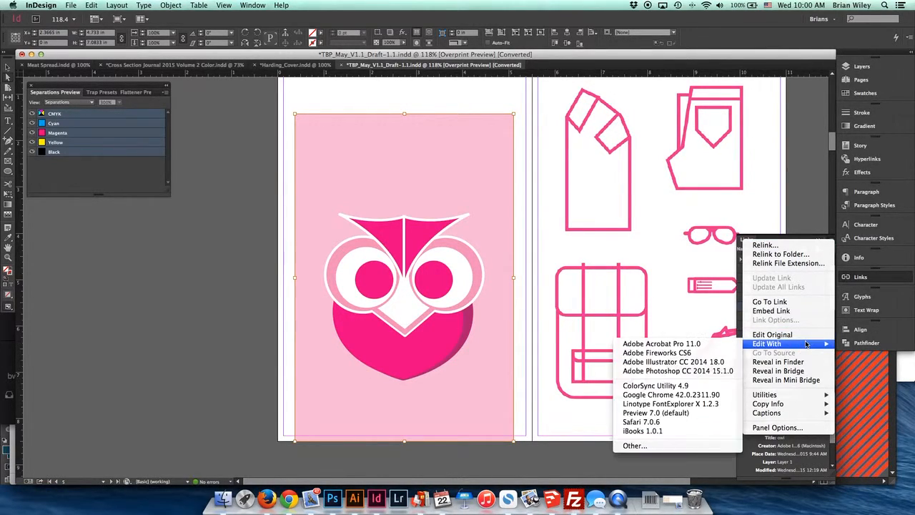
click(687, 362)
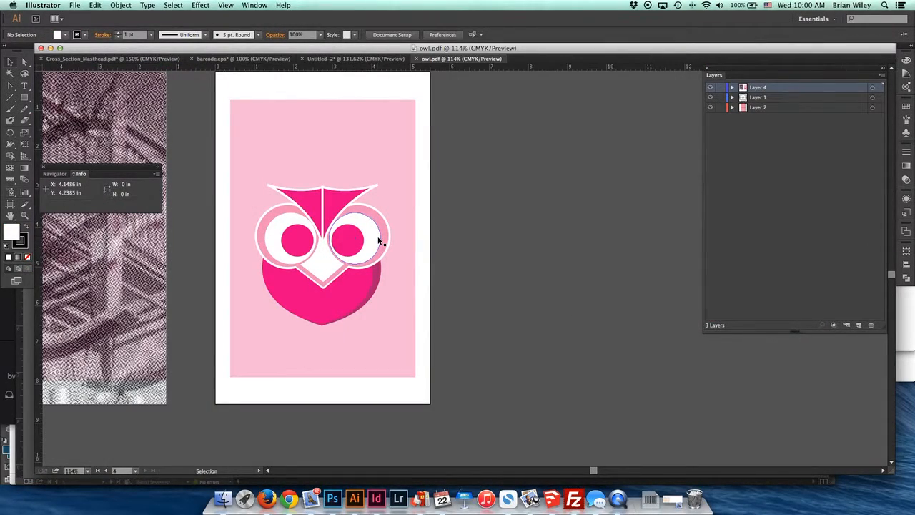
Hide Layer 1 and Layer 2 of owl.pdf, and delete both layers along with their artwork.
key(z)
alt+click(374, 246)
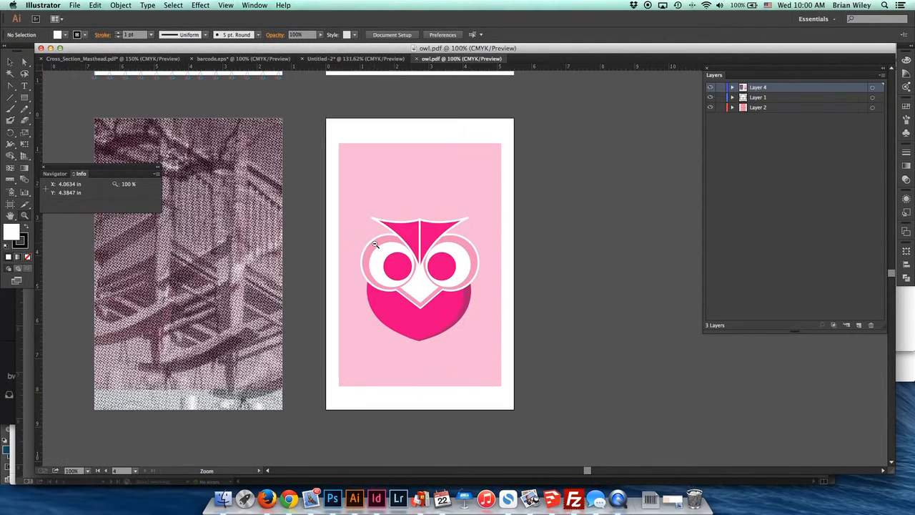
alt+click(376, 243)
alt+click(378, 241)
scroll(415, 237, right, 3)
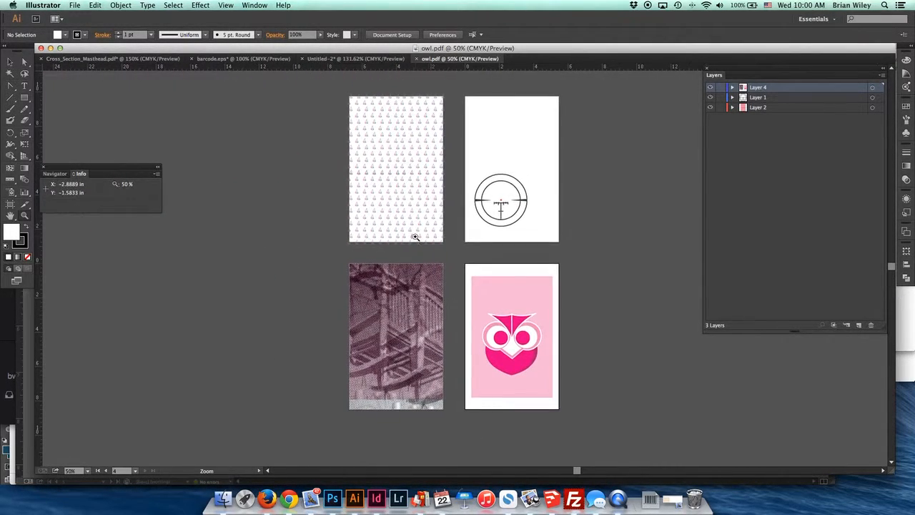
scroll(407, 235, right, 3)
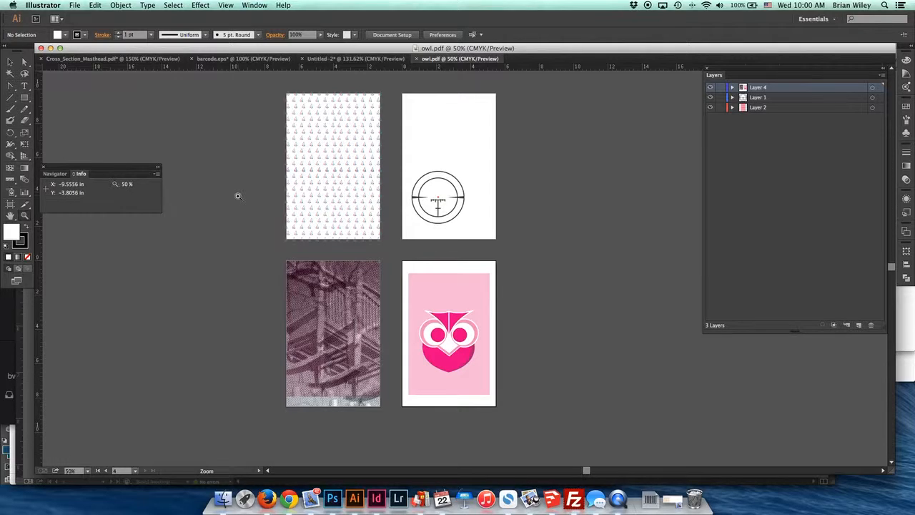
click(10, 63)
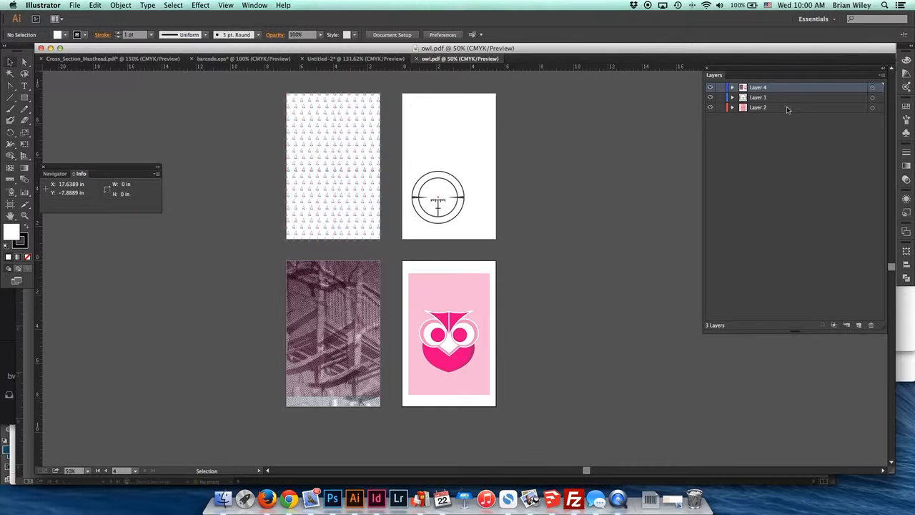
click(710, 108)
click(710, 98)
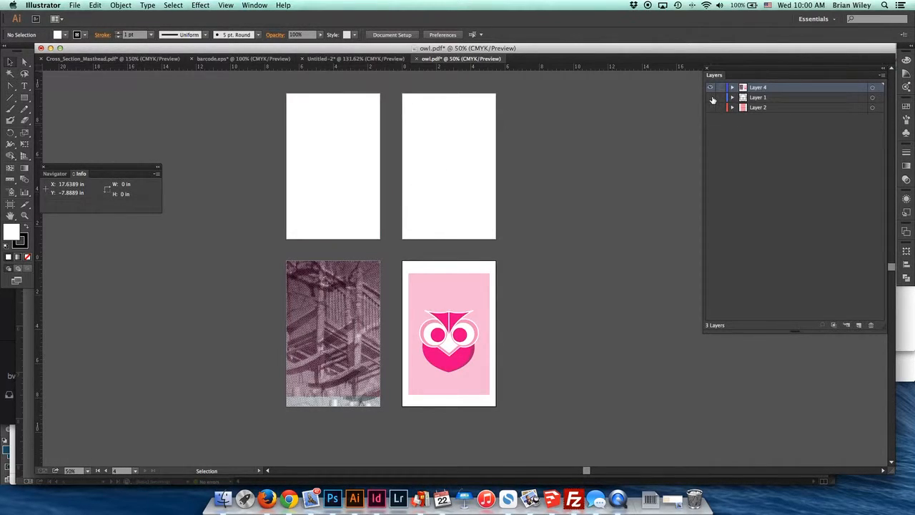
click(792, 99)
shift+click(785, 108)
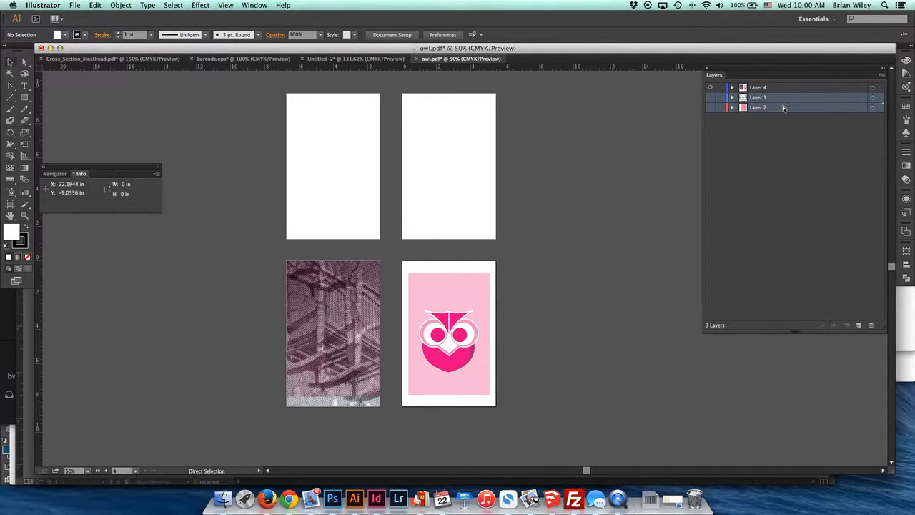
click(871, 325)
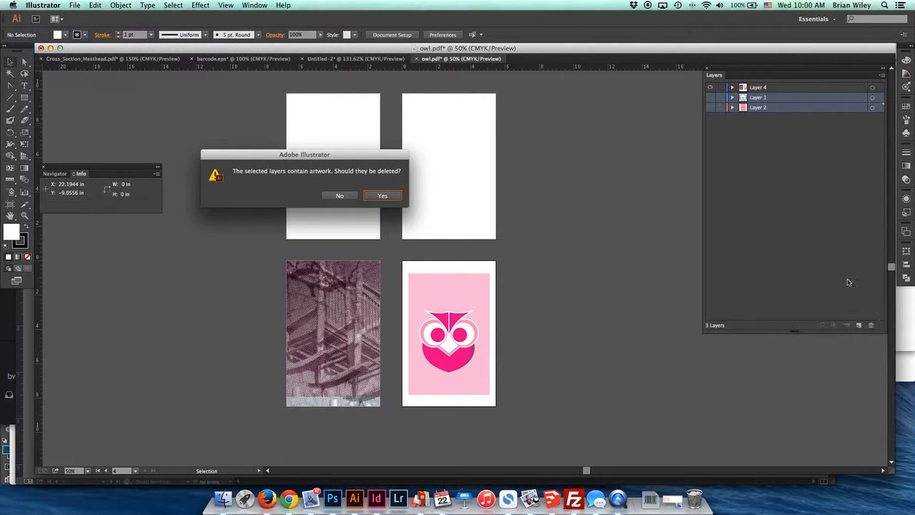
click(391, 196)
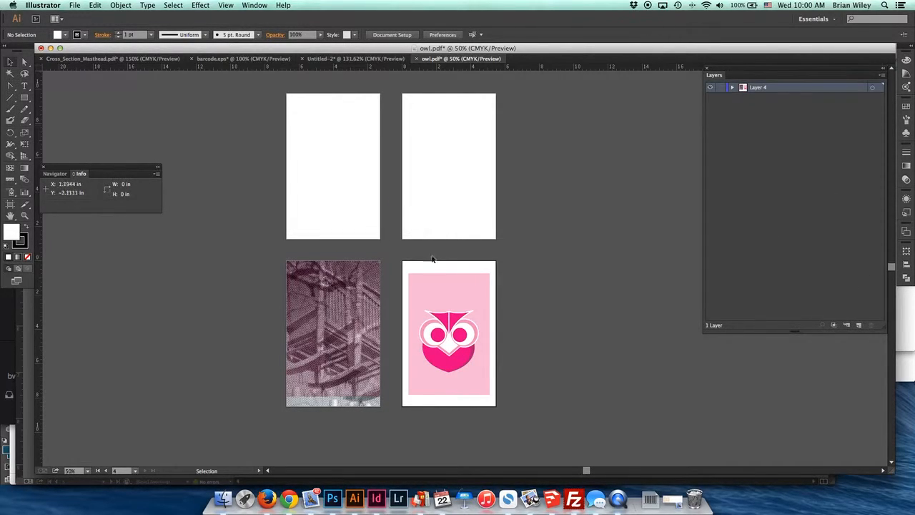
Delete the clip group holding the halftone image beside the owl from Layer 4.
drag(249, 254, 384, 426)
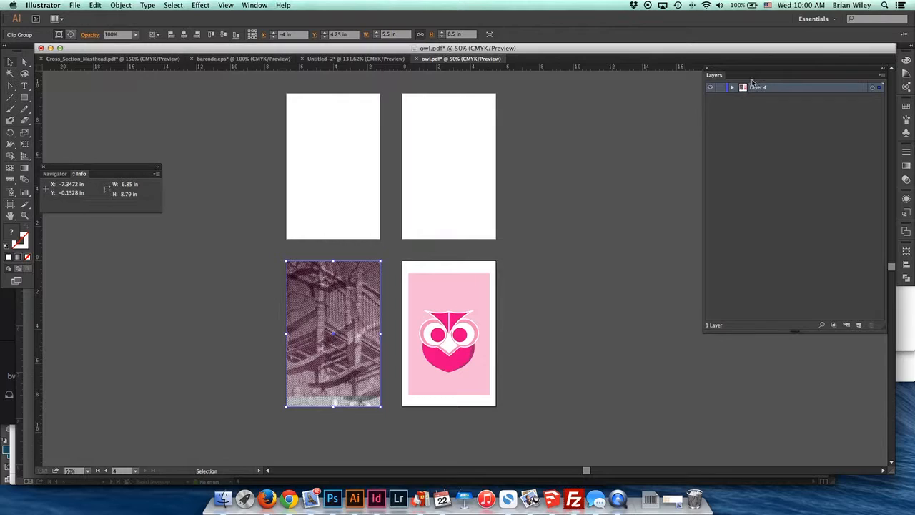
click(733, 87)
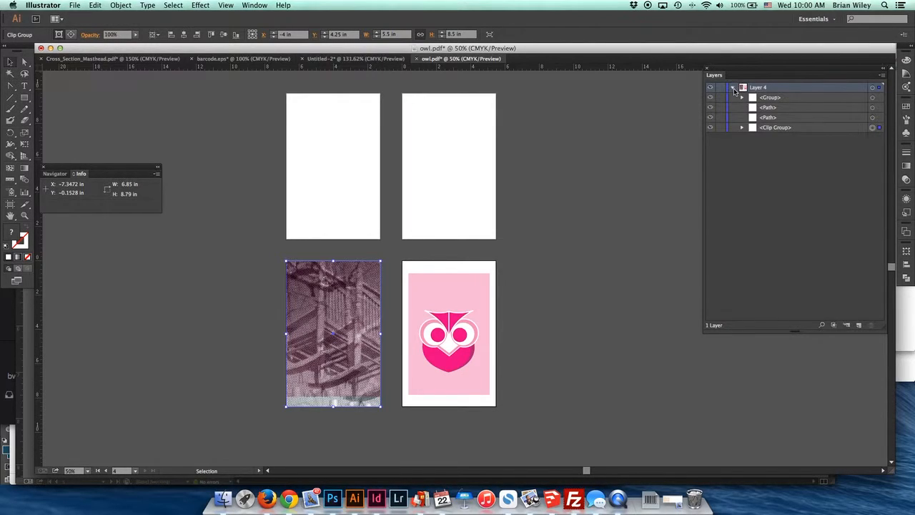
click(742, 128)
click(741, 128)
click(872, 128)
drag(778, 128, 873, 328)
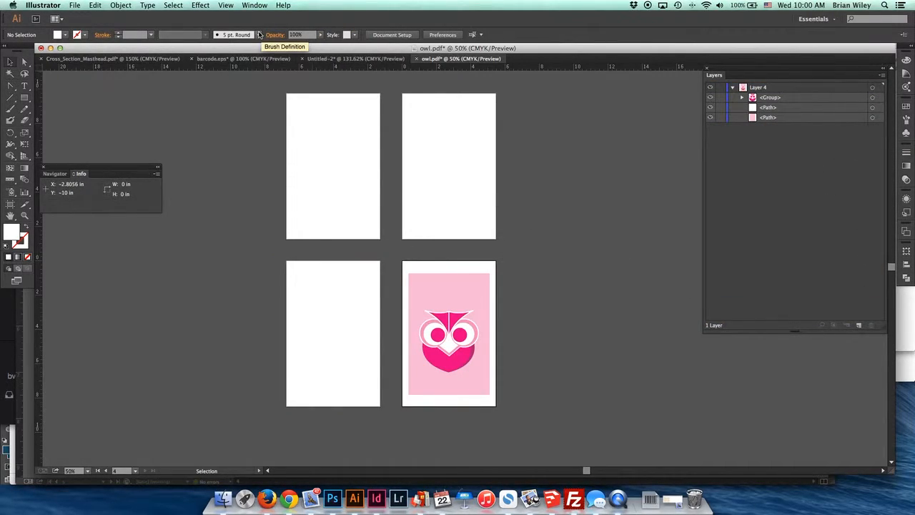
Delete the empty Artboards 1, 2 and 3, keeping only the owl's artboard.
key(alt+super+p)
click(203, 149)
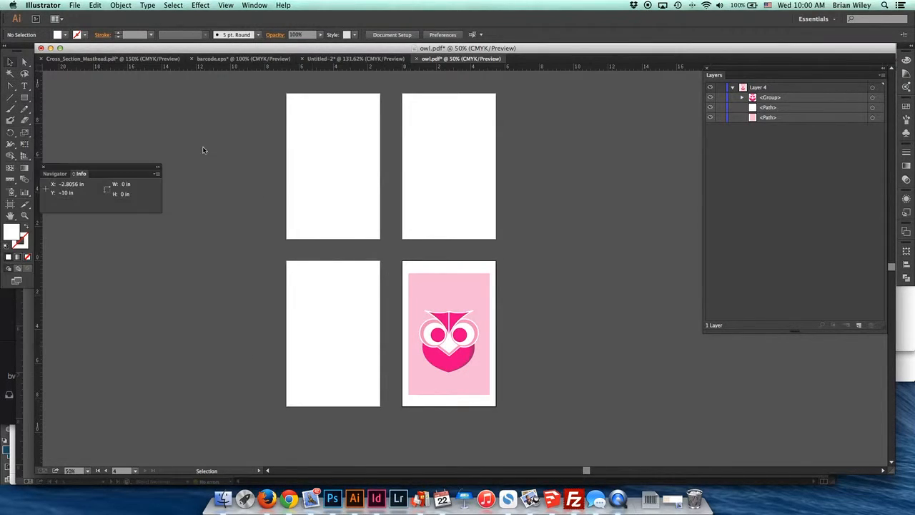
click(328, 122)
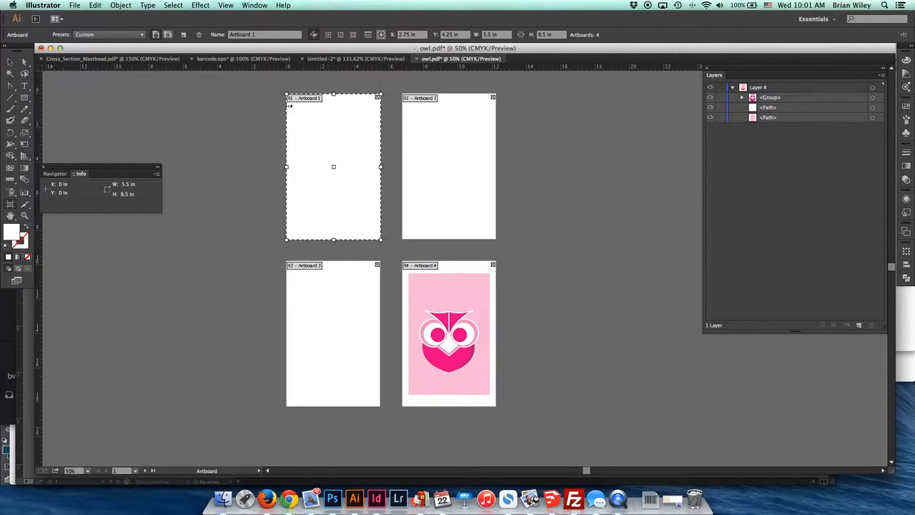
click(199, 35)
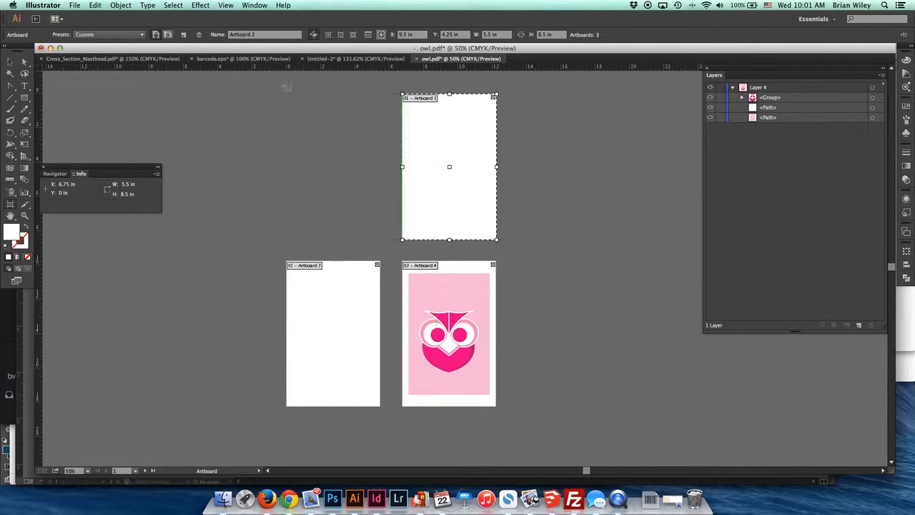
click(199, 34)
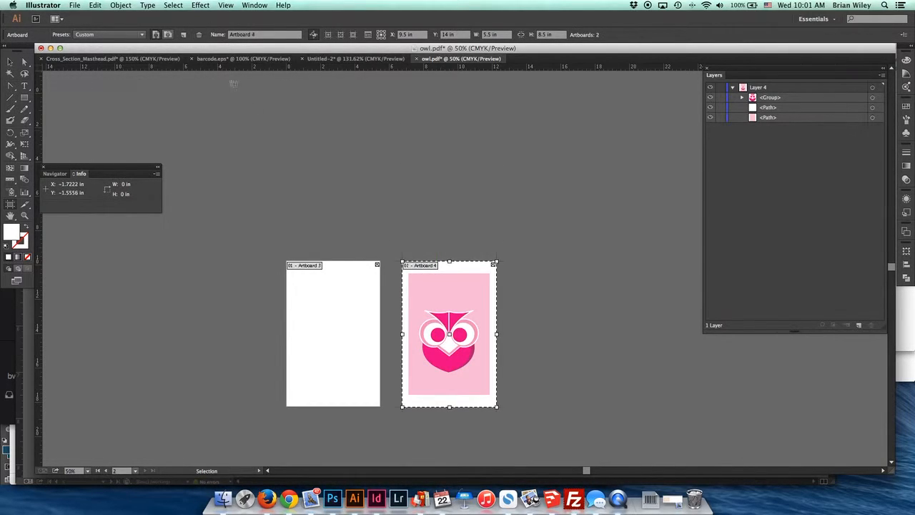
click(199, 35)
key(v)
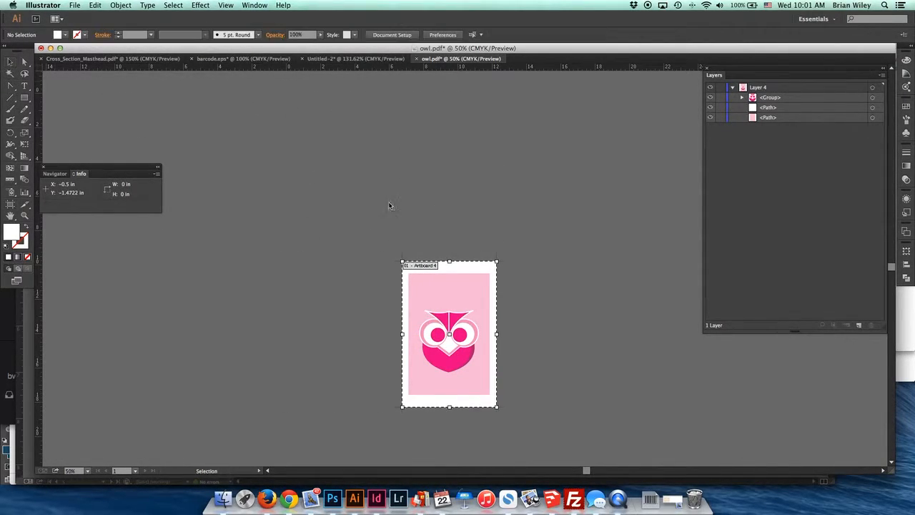
Identify the two loose paths in Layer 4 by toggling each one's visibility, and select the white path.
key(z)
drag(398, 256, 502, 416)
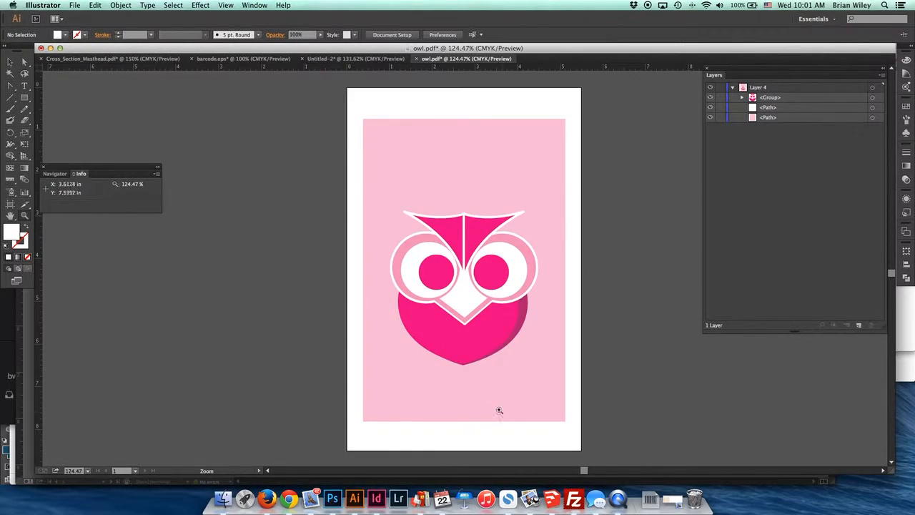
click(9, 63)
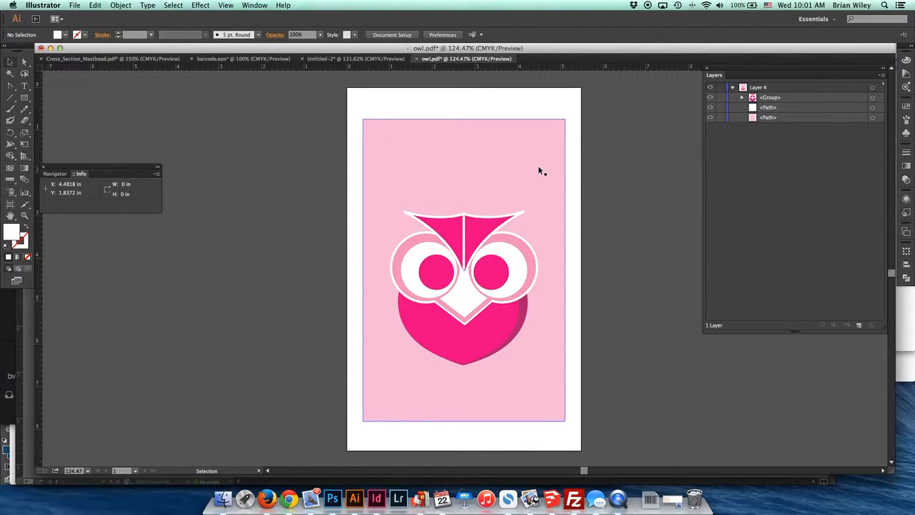
click(711, 118)
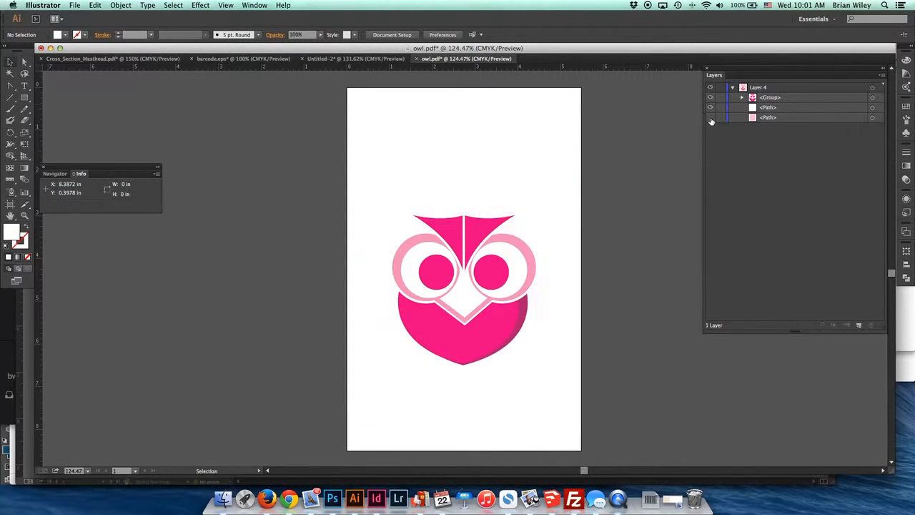
click(710, 118)
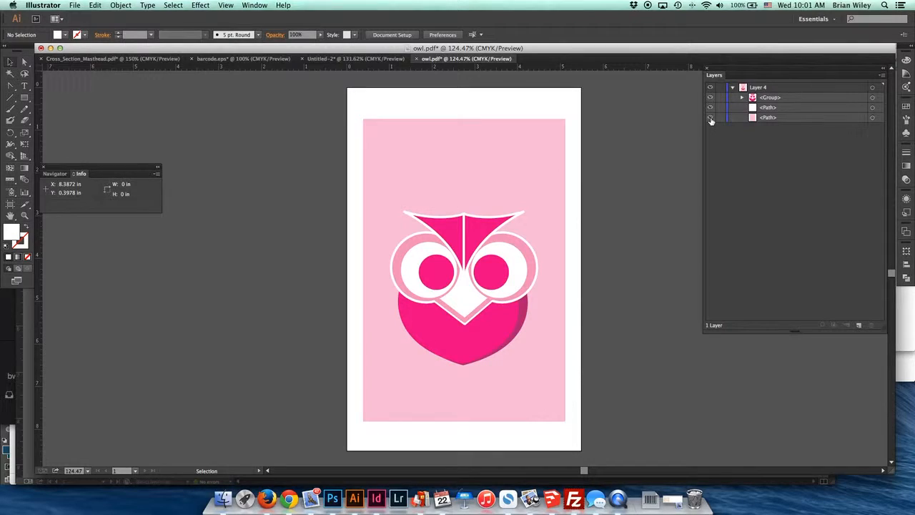
click(711, 108)
click(710, 108)
key(super+Tab)
key(super+Tab)
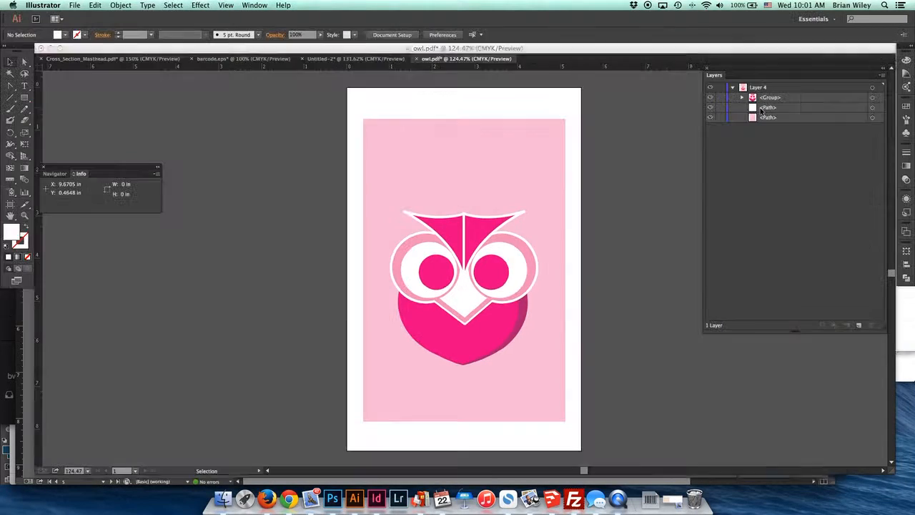
click(872, 108)
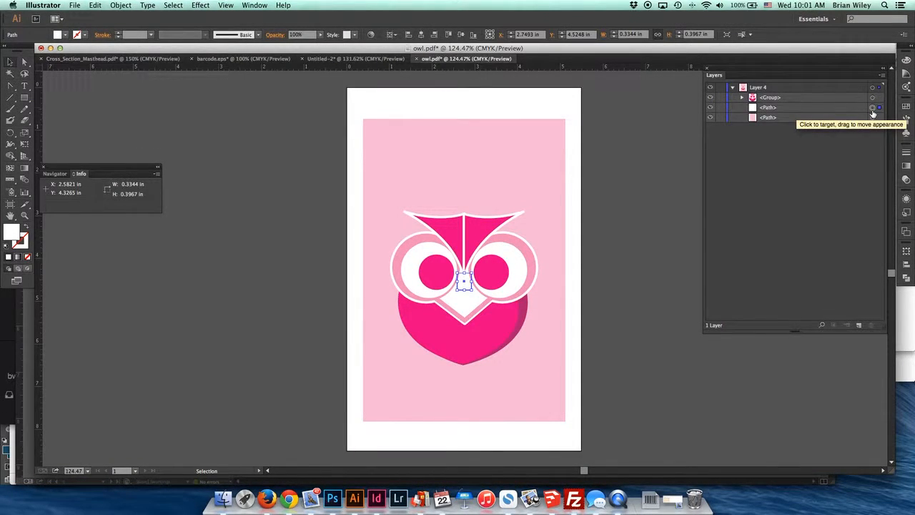
Expand the owl group in Layer 4 and delete the green path at the back of the body.
key(Delete)
key(super+z)
click(743, 98)
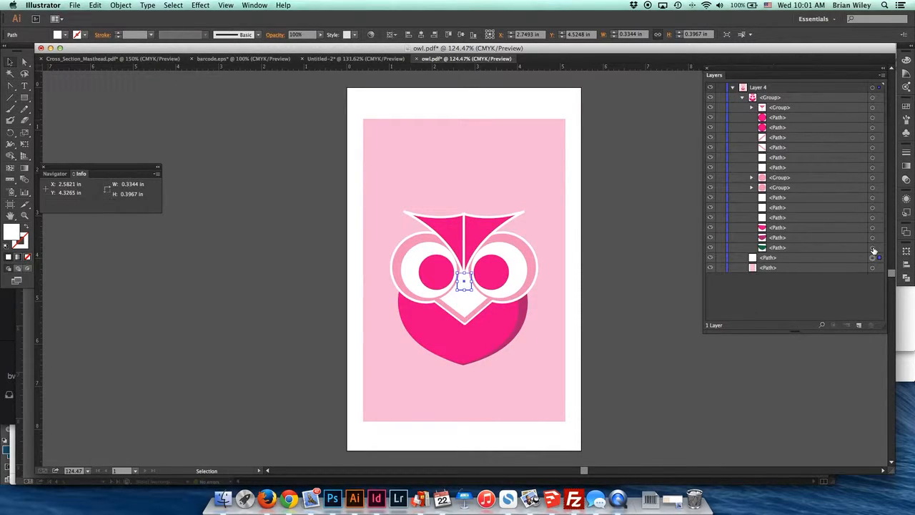
click(872, 248)
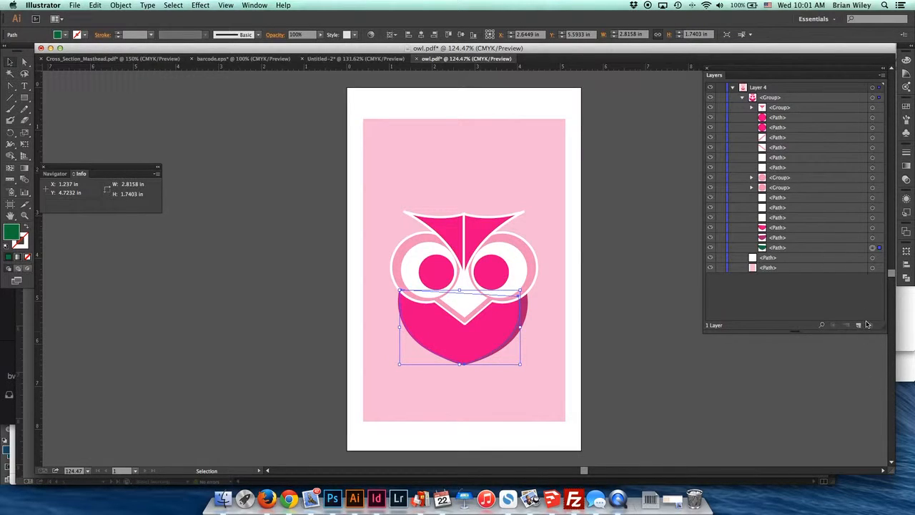
key(Delete)
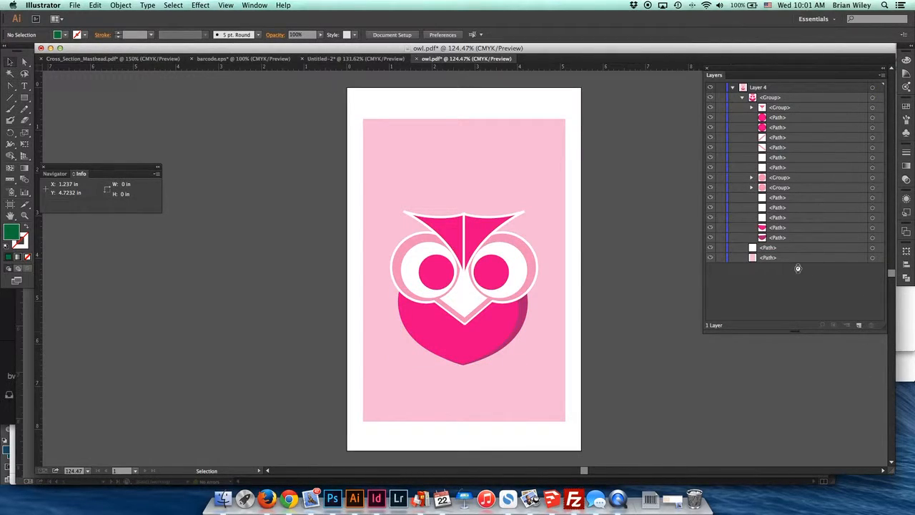
Set the owl's shadow path fill to 0% cyan and 0% yellow, keeping the magenta at 100%.
click(871, 239)
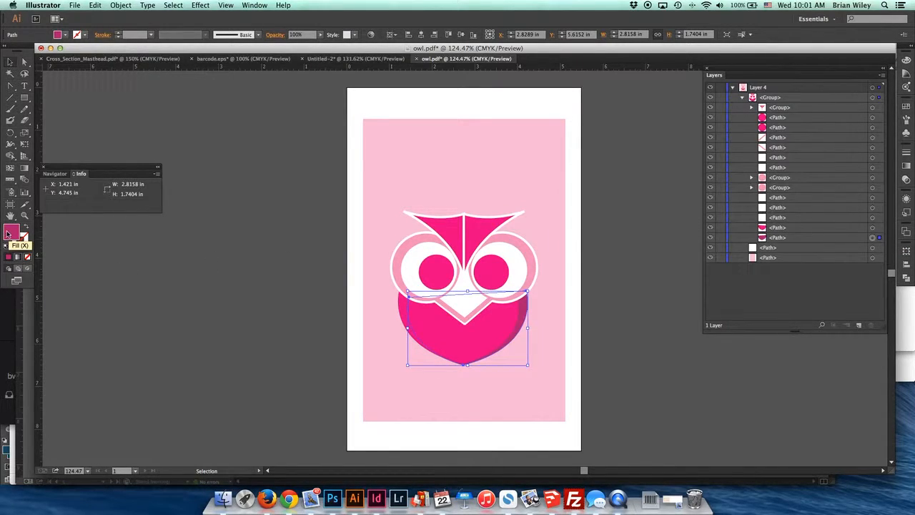
double_click(10, 233)
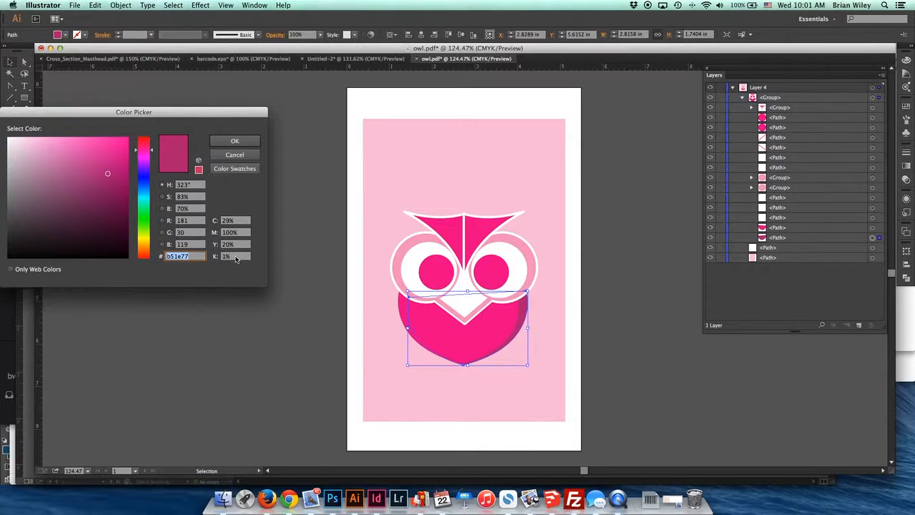
click(240, 220)
text(0)
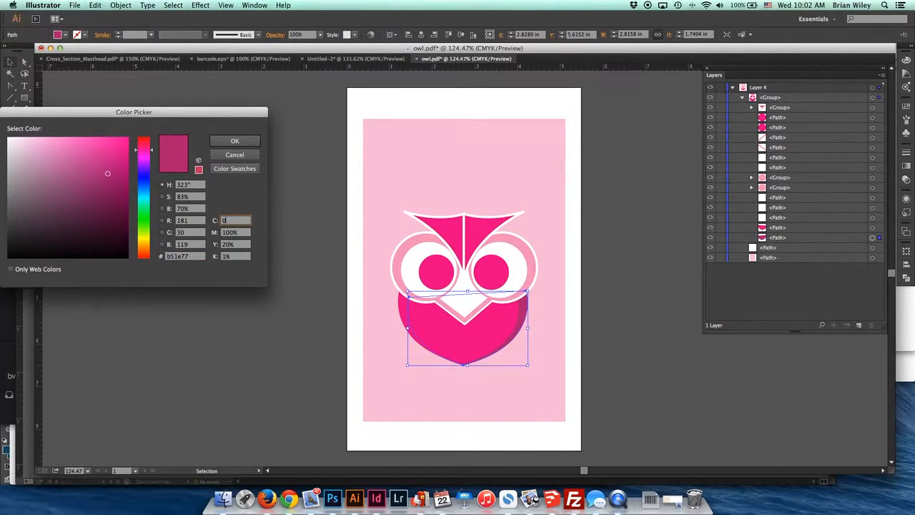
key(Tab)
key(Tab)
text(0)
key(Tab)
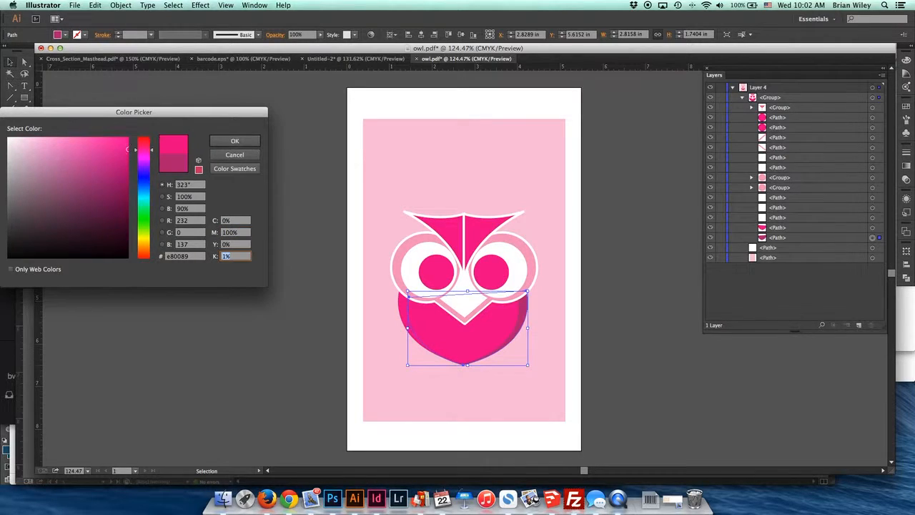
click(246, 142)
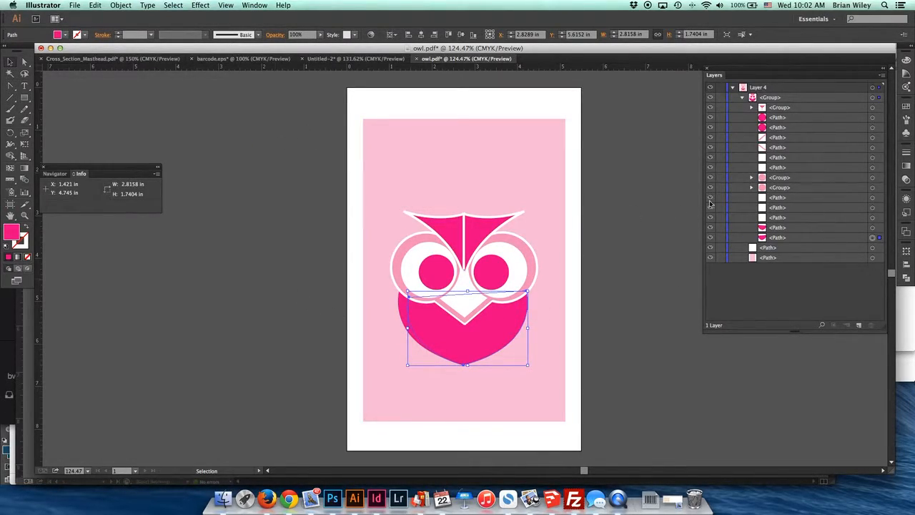
Check the front body path's fill colour, try deleting that path, and undo the deletion.
click(873, 229)
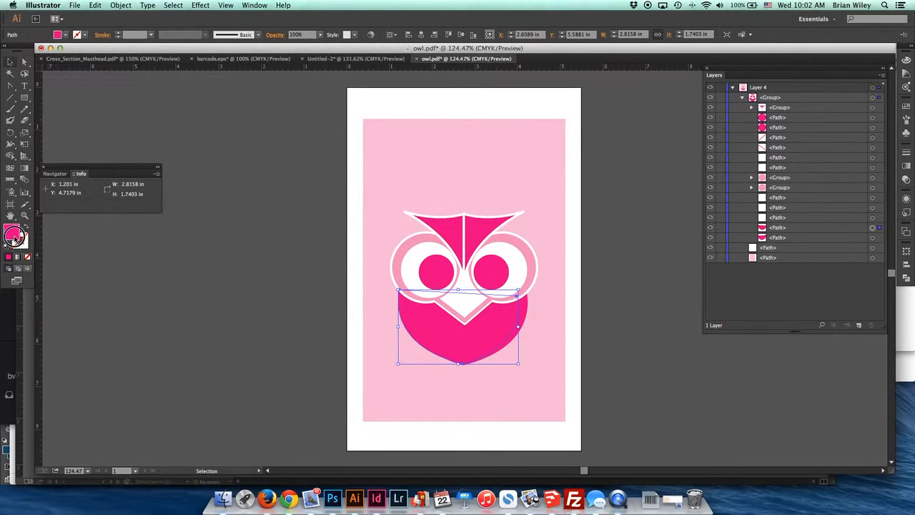
double_click(13, 232)
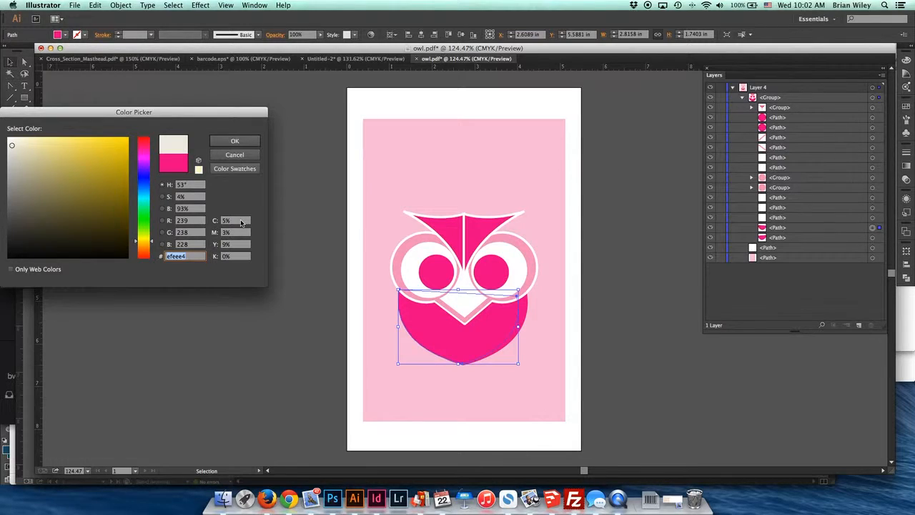
click(228, 154)
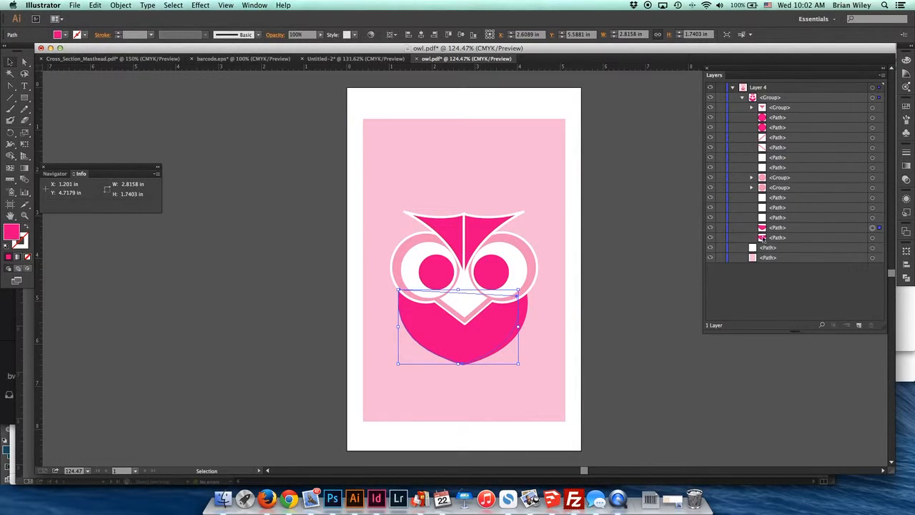
click(871, 229)
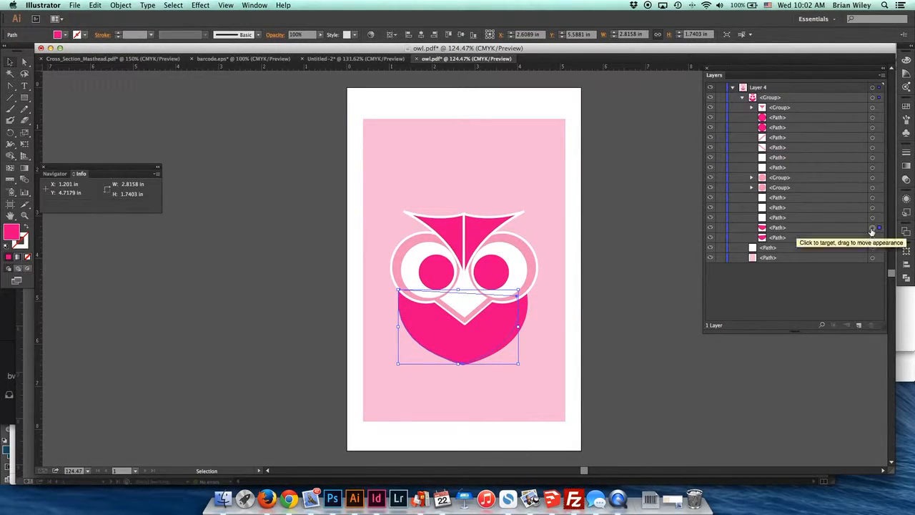
key(Delete)
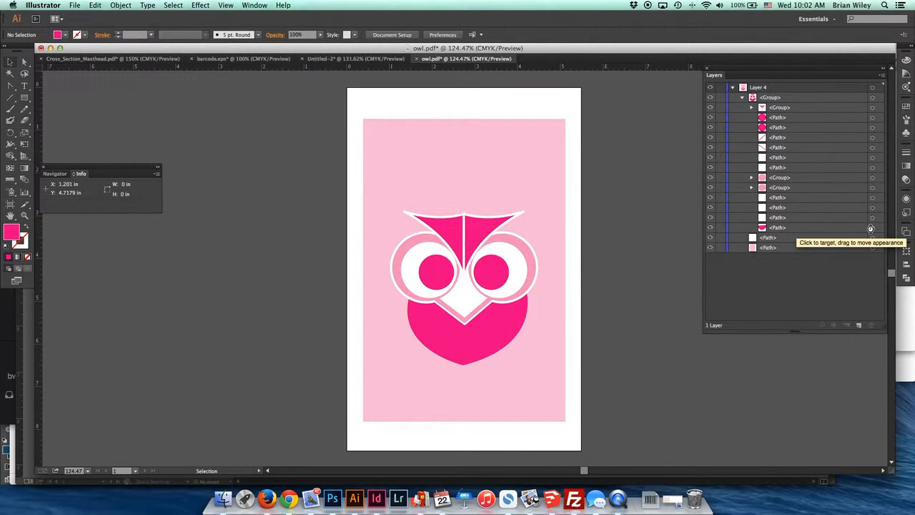
key(super+z)
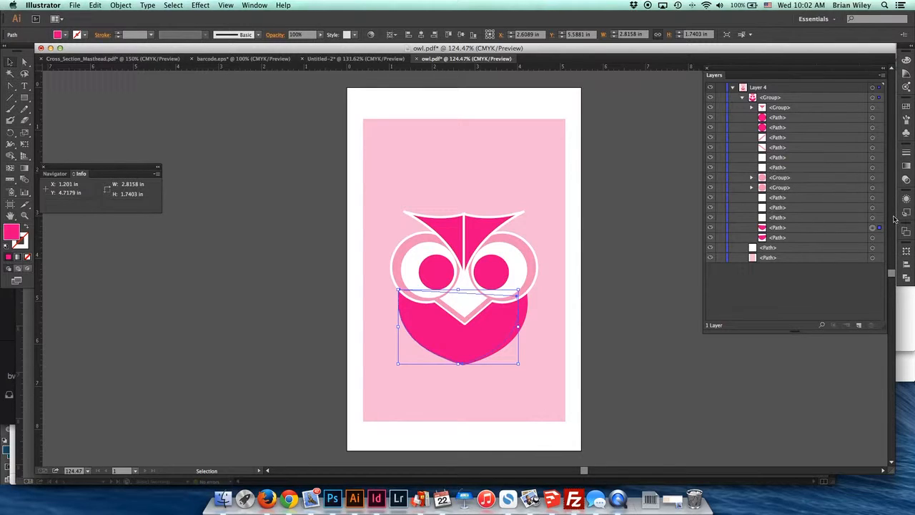
Set the front body path's fill to 0% cyan, 100% magenta and 0% yellow.
click(872, 217)
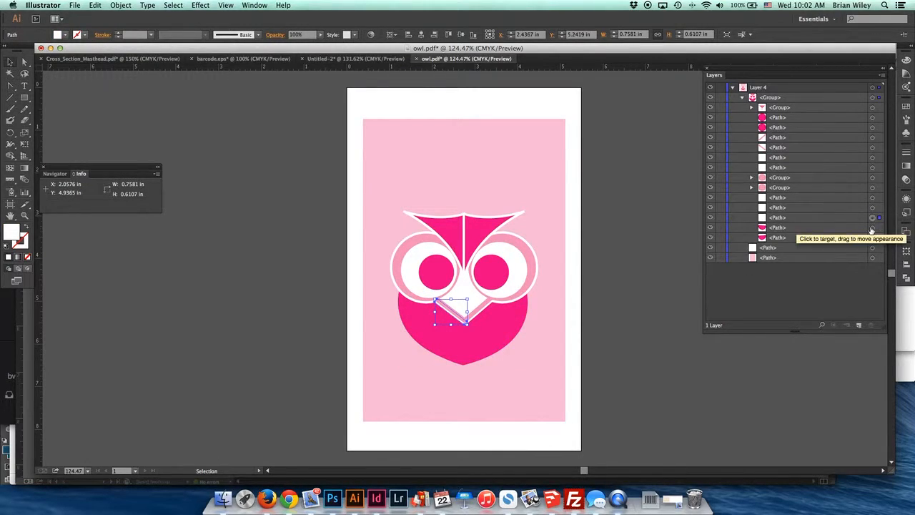
click(872, 228)
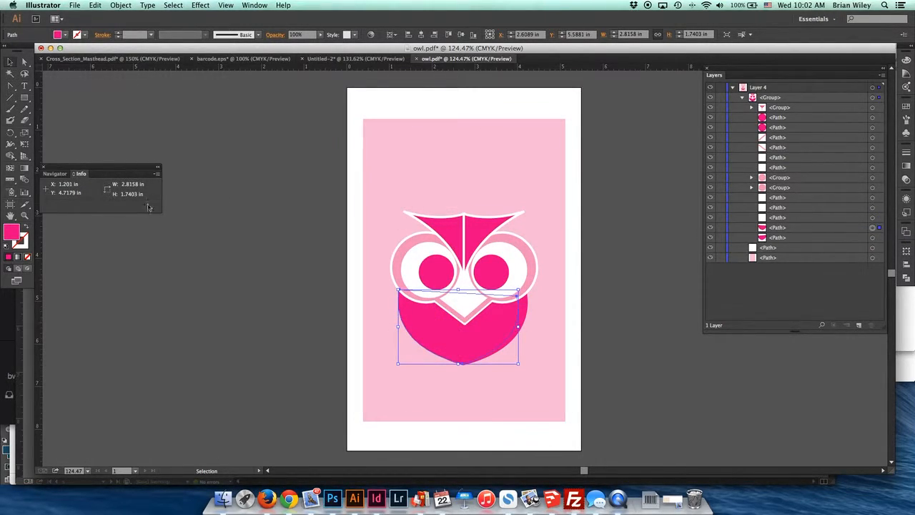
double_click(10, 231)
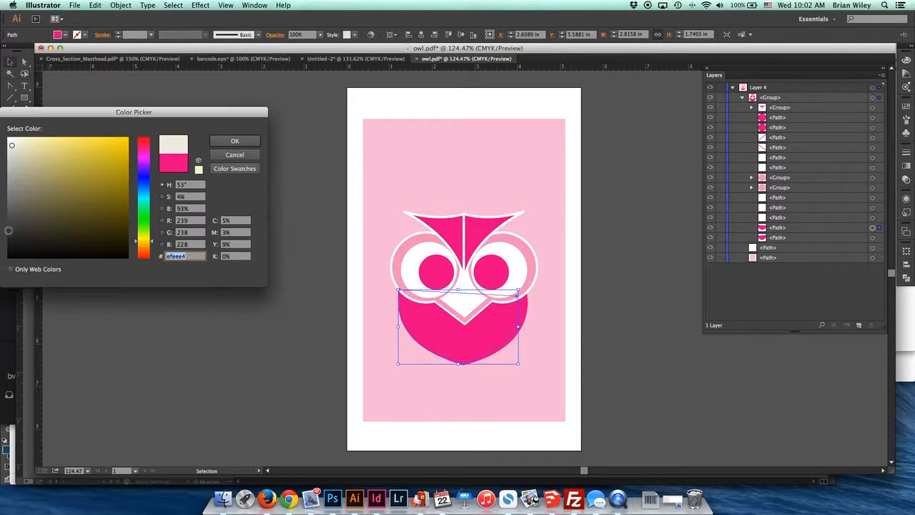
click(239, 221)
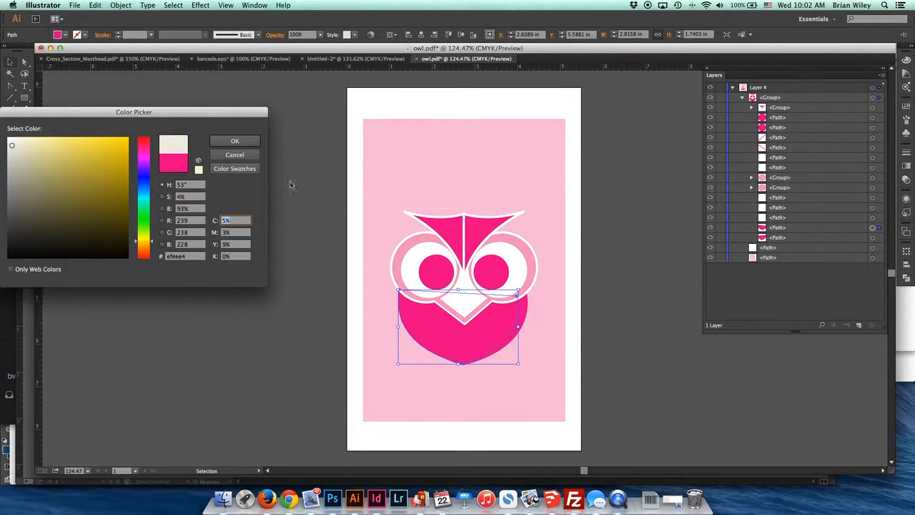
text(0)
key(Tab)
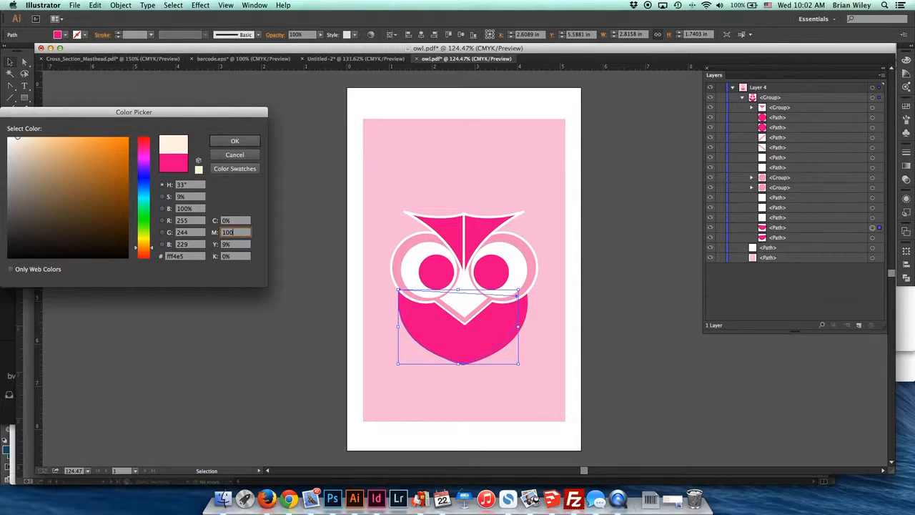
key(Tab)
text(0)
key(Tab)
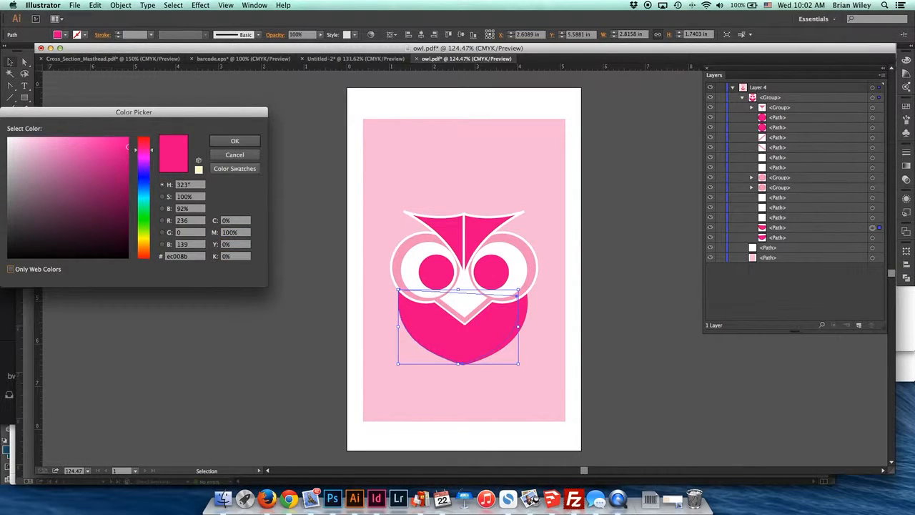
click(234, 141)
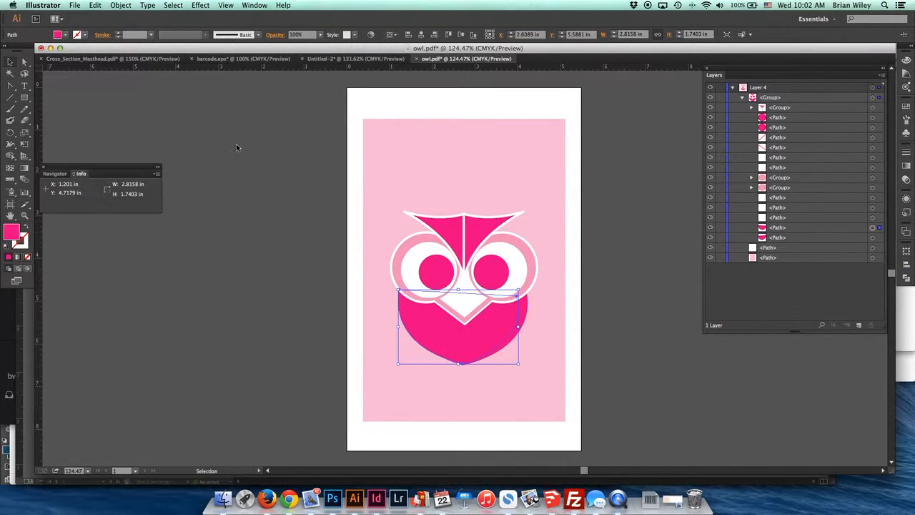
Toggle the shadow path's visibility and check the front body path's fill values and swatches.
click(711, 238)
click(712, 240)
double_click(9, 234)
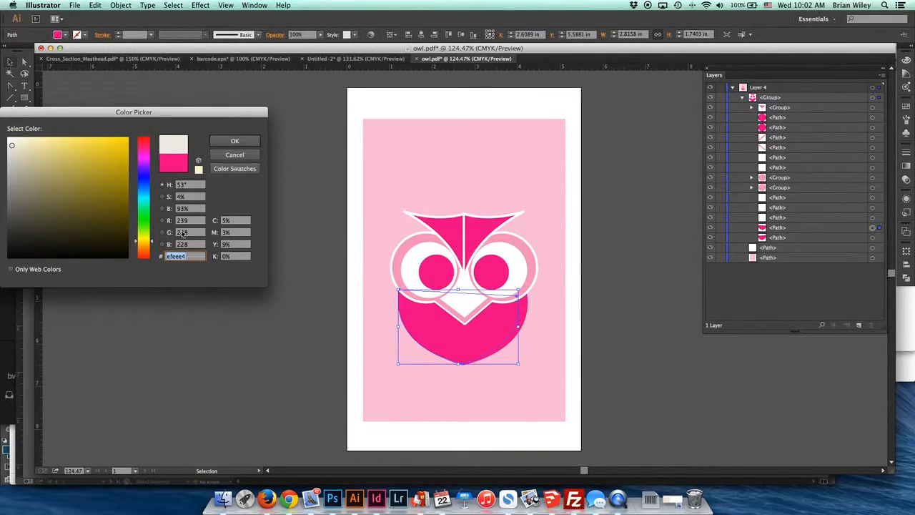
click(234, 154)
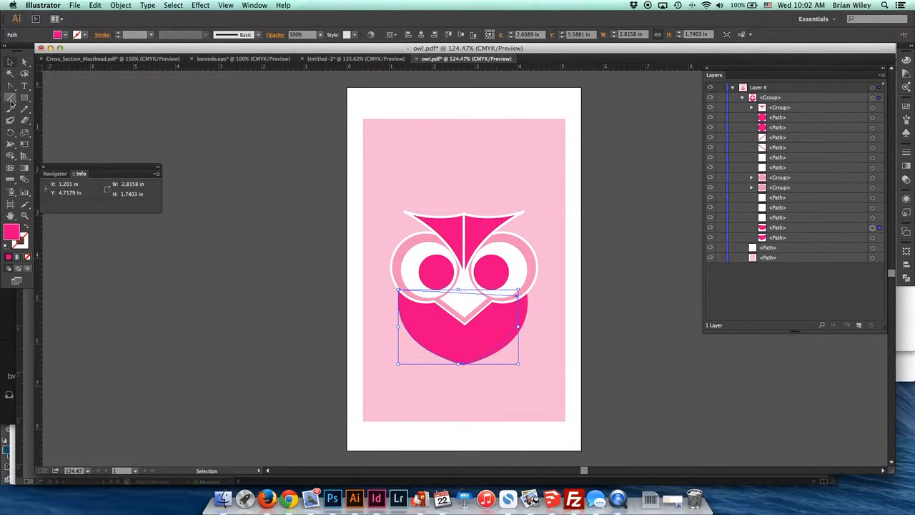
click(65, 35)
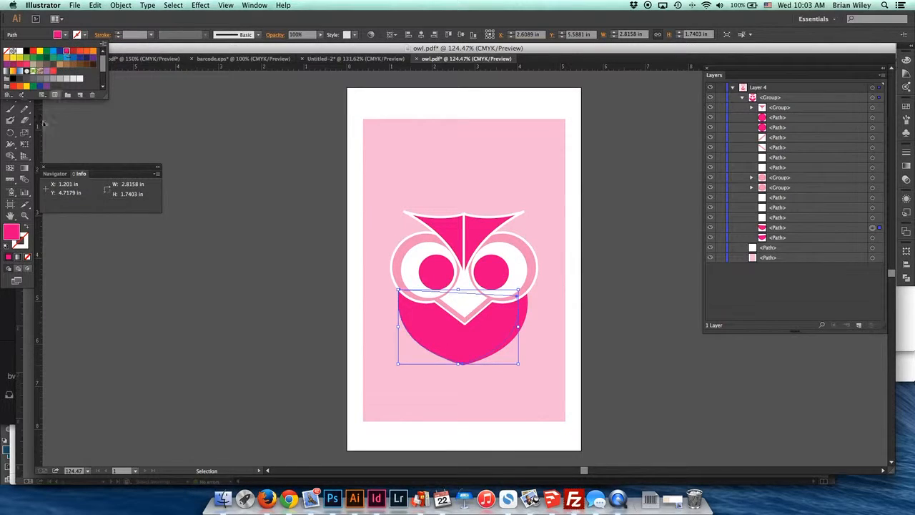
Pick the front body path's current pink again and set the fill to 0% cyan, 100% magenta and 0% yellow.
double_click(12, 231)
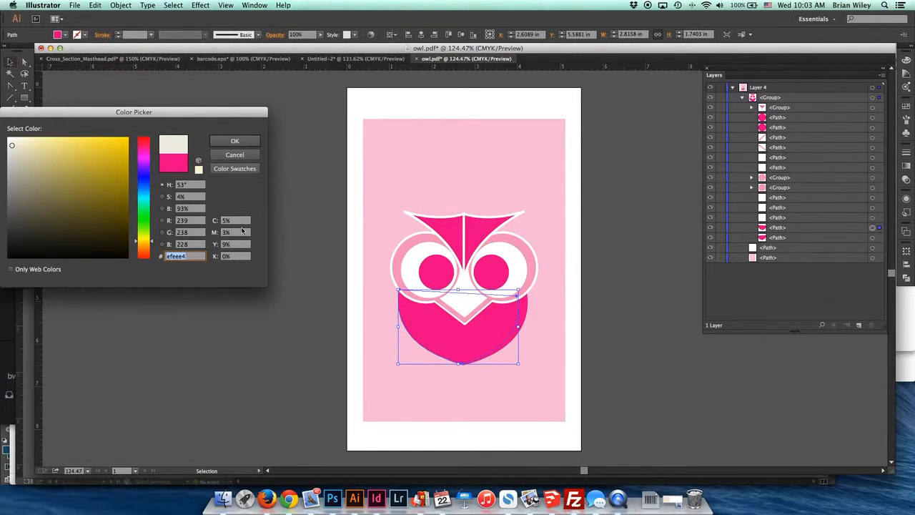
click(181, 170)
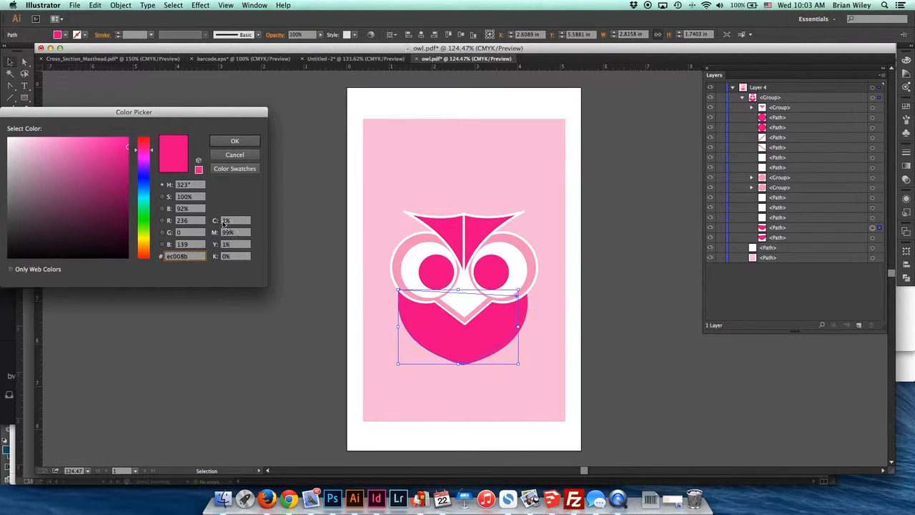
click(230, 221)
text(0)
key(Tab)
text(100)
key(Tab)
text(0)
key(Tab)
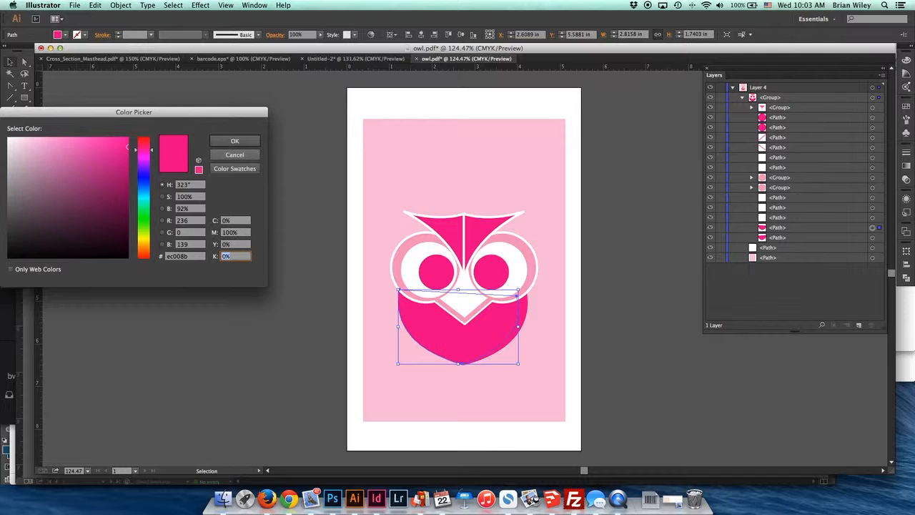
Lower the front body path's magenta to 85%, apply the fill, and deselect the artwork.
click(230, 234)
text(9)
key(Tab)
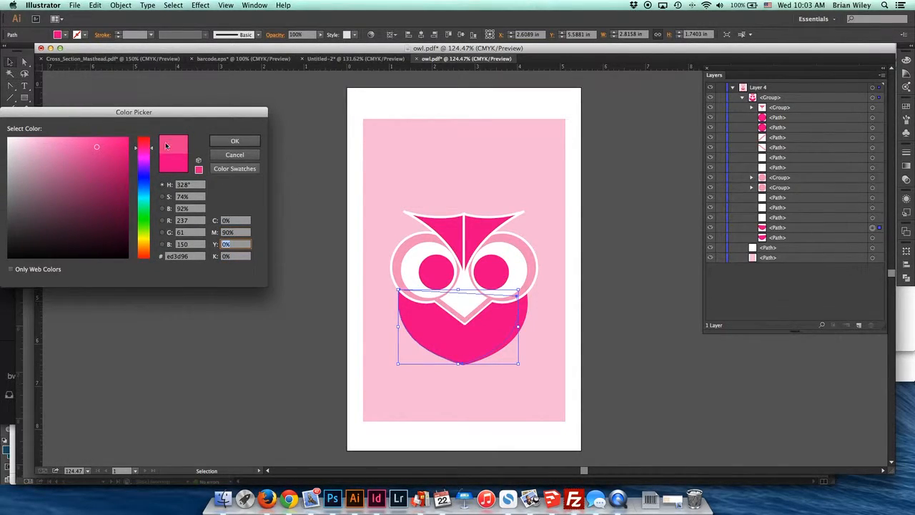
click(230, 233)
text(85)
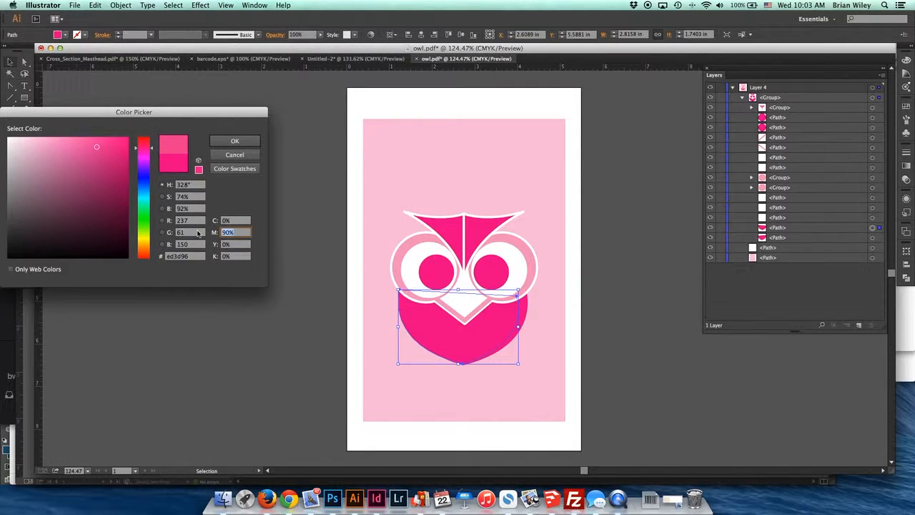
key(Tab)
click(242, 142)
click(264, 291)
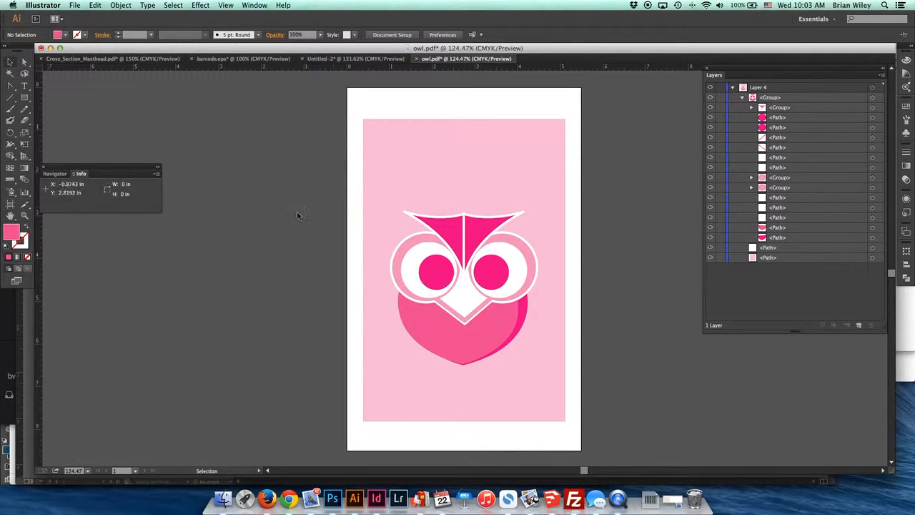
With nothing selected, set the fill colour's magenta to 90%.
double_click(10, 231)
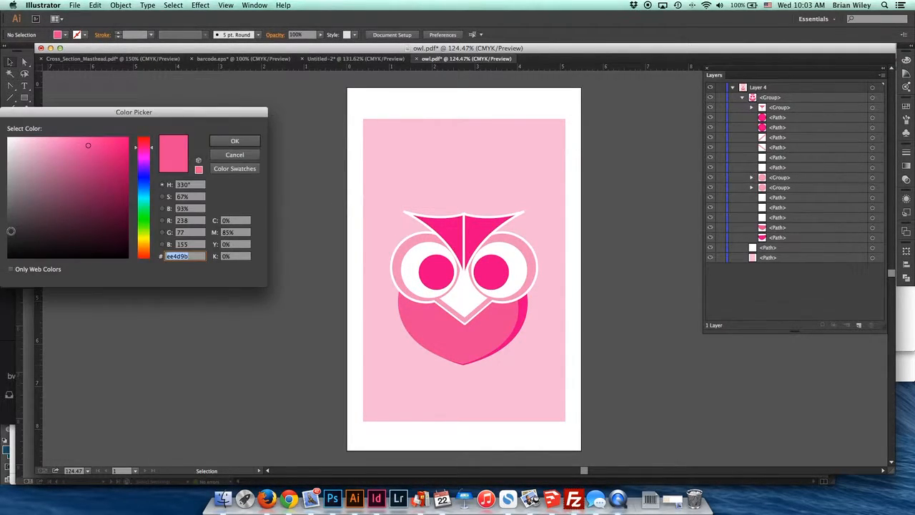
click(239, 233)
text(90)
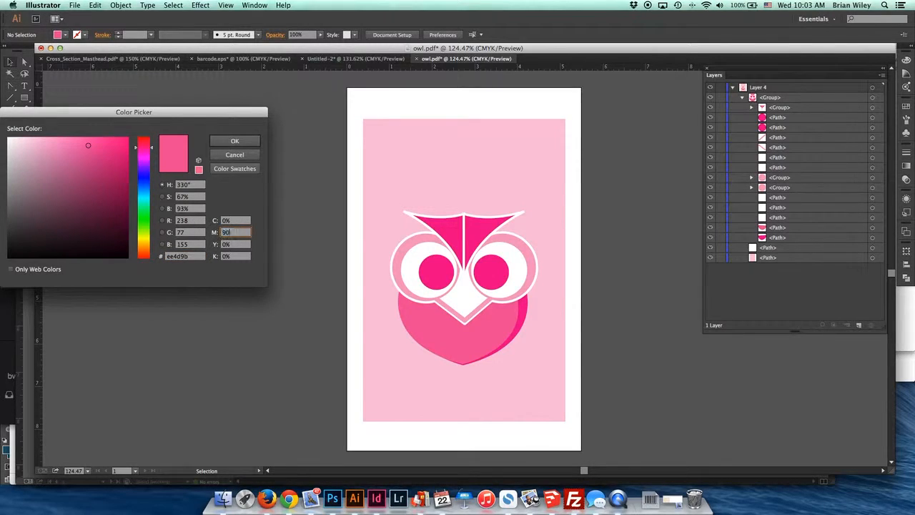
click(234, 141)
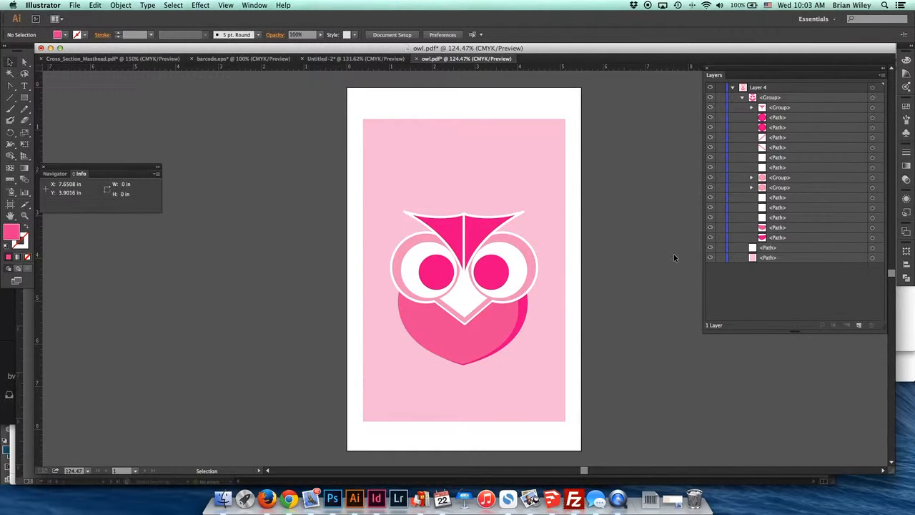
Switch to InDesign to compare the placed owl.pdf with the recoloured artwork, and return to Illustrator.
key(super+Tab)
key(super+shift+Tab)
key(super+shift+Tab)
key(super+shift+Tab)
key(super+shift+Tab)
key(super+shift+Tab)
key(super+shift+Tab)
key(super+shift+Tab)
key(super+shift+Tab)
key(super+shift+Tab)
key(super+shift+Tab)
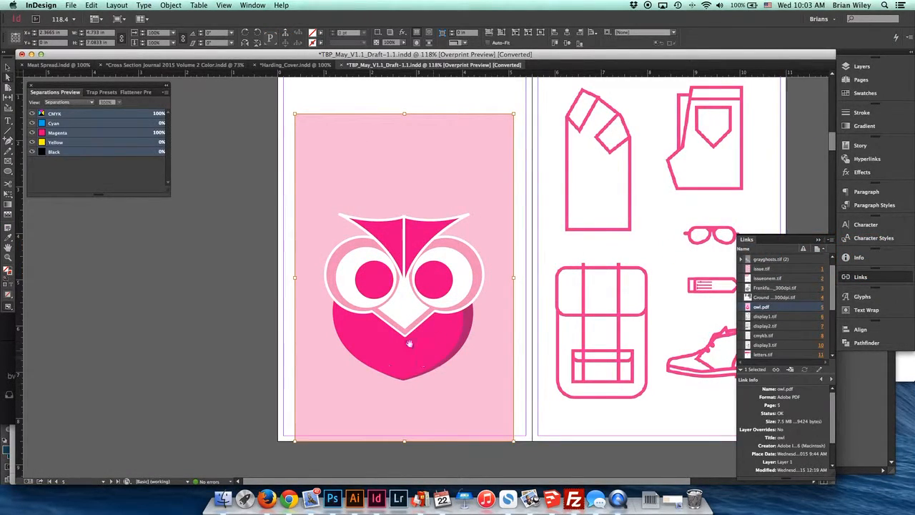
key(super+Tab)
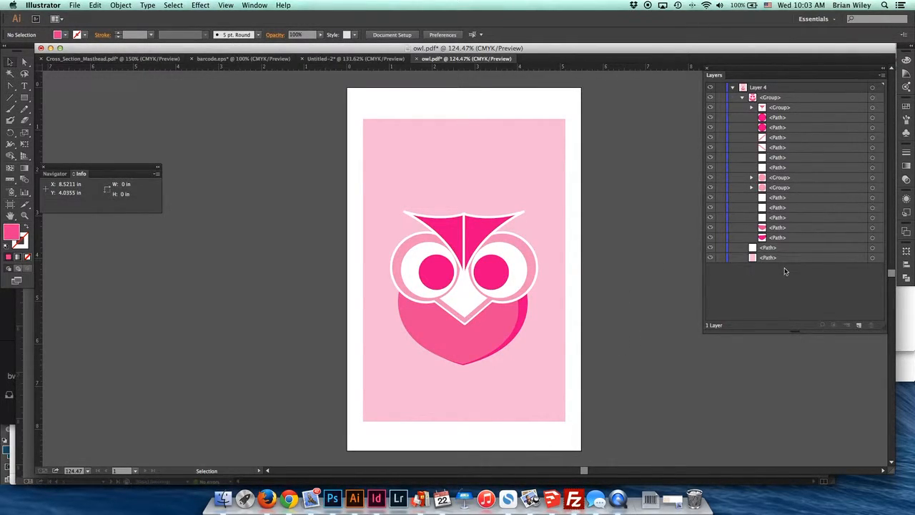
Collapse the owl group, save the recoloured owl.pdf, and update its link in InDesign, accepting the source file's current layer visibility.
click(742, 98)
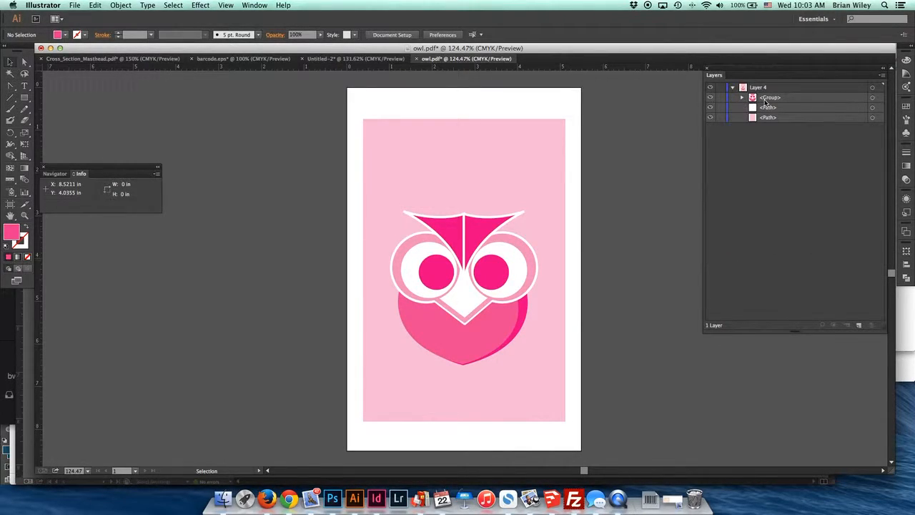
scroll(495, 263, up, 1)
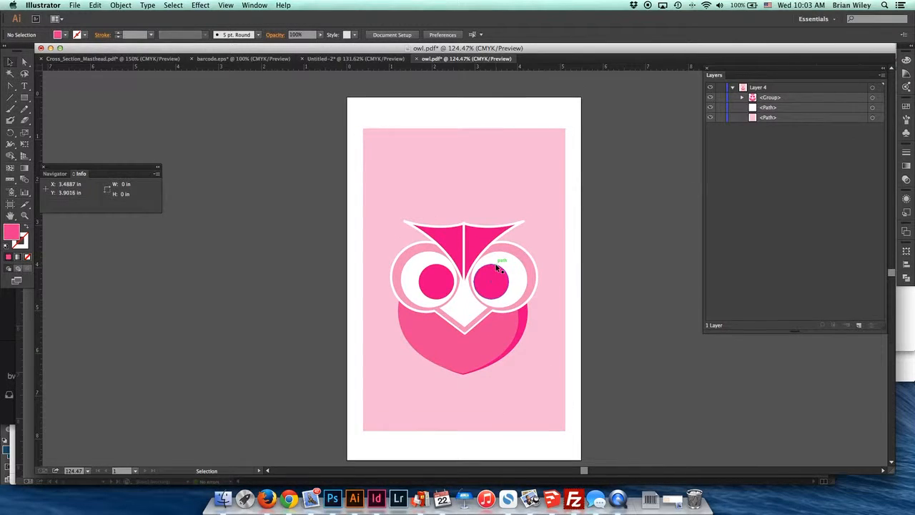
key(a)
key(super+Tab)
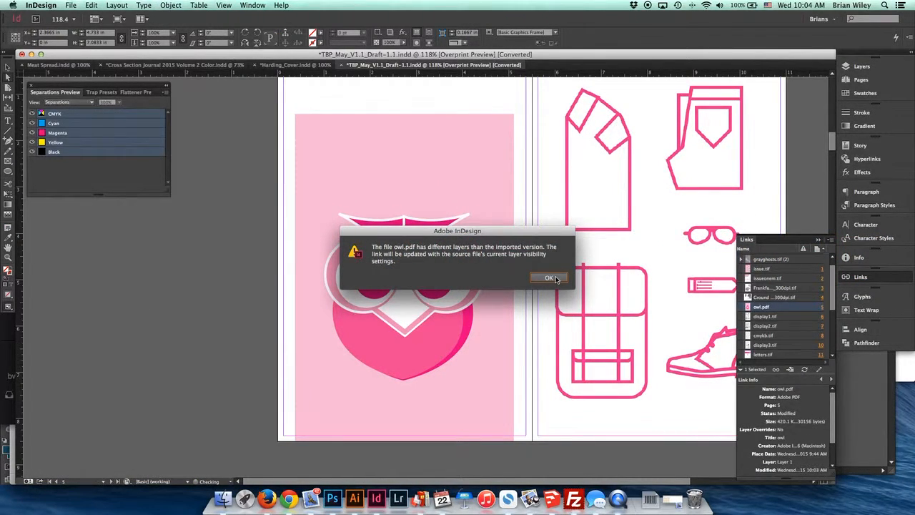
click(550, 278)
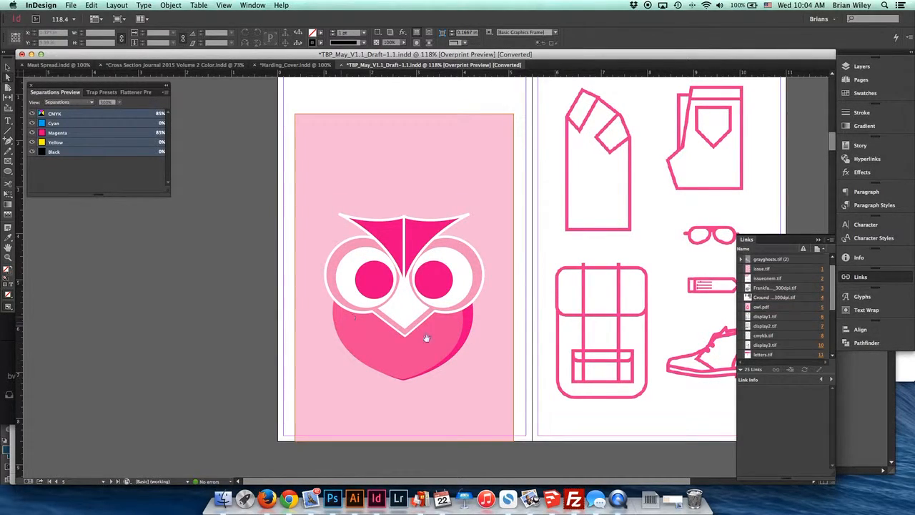
Compare the Illustrator artwork with the updated owl in InDesign, and toggle the cyan and magenta plates to check its separations.
key(super+Tab)
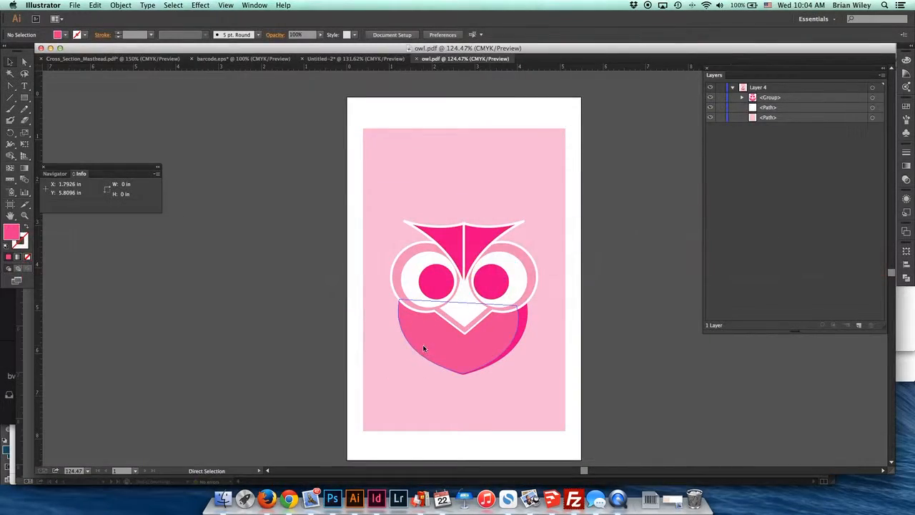
key(super+Tab)
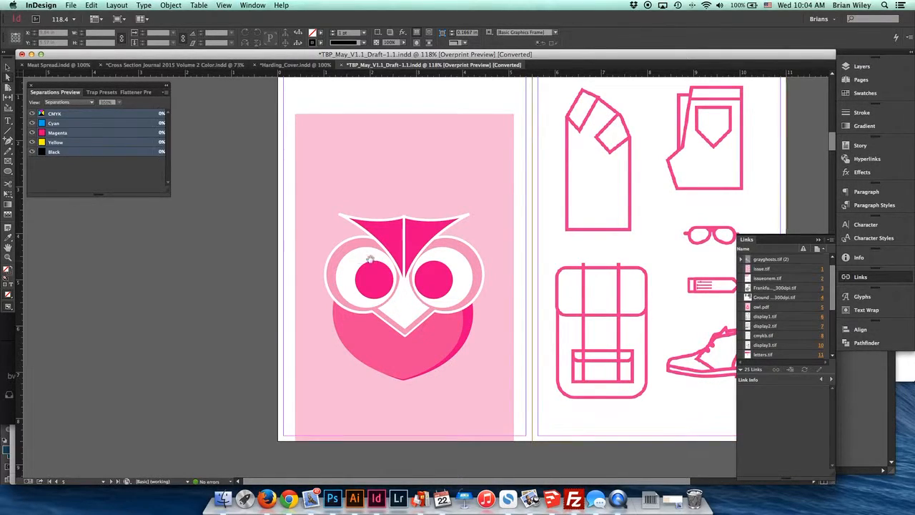
click(32, 123)
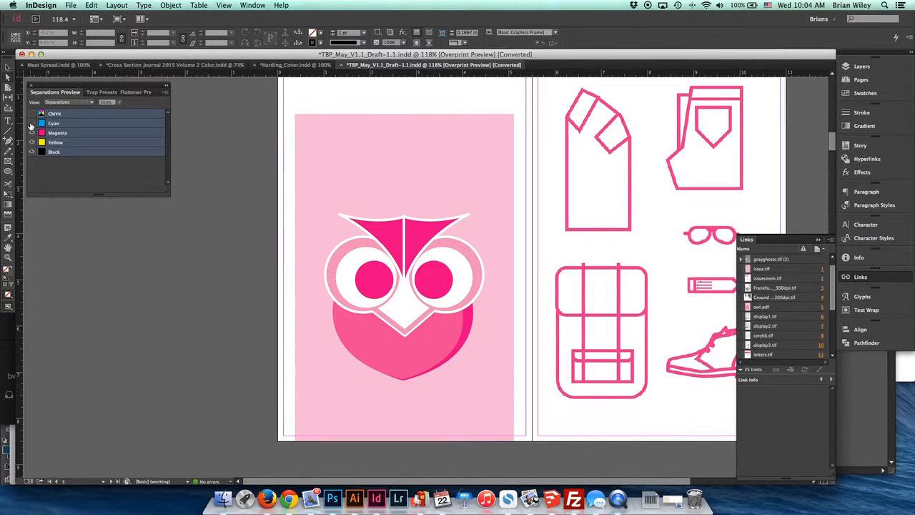
click(31, 133)
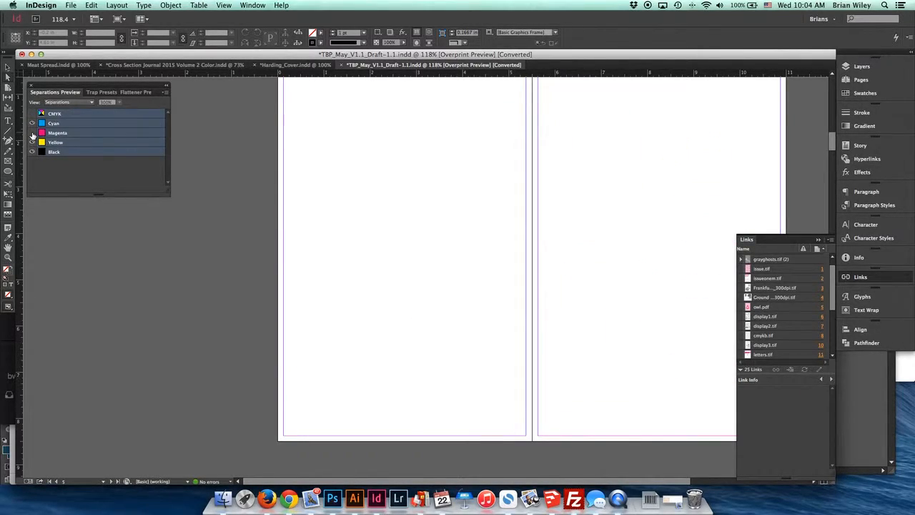
click(32, 133)
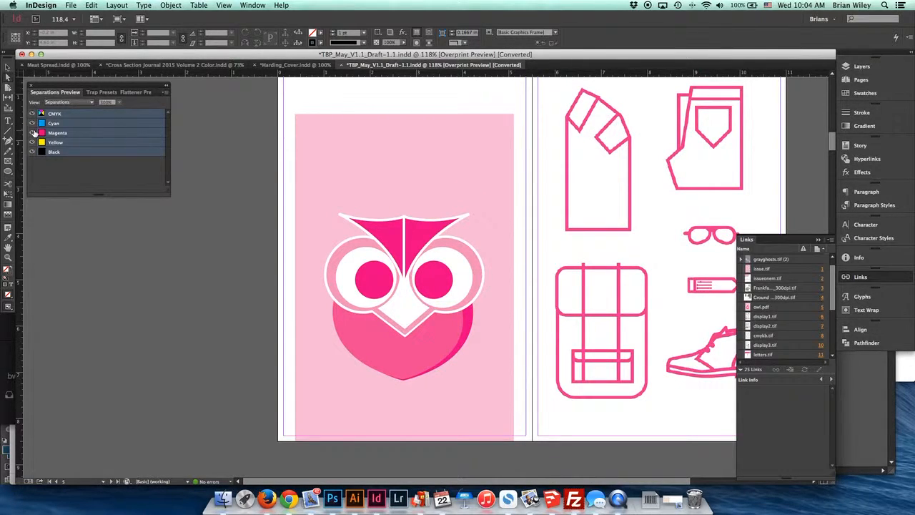